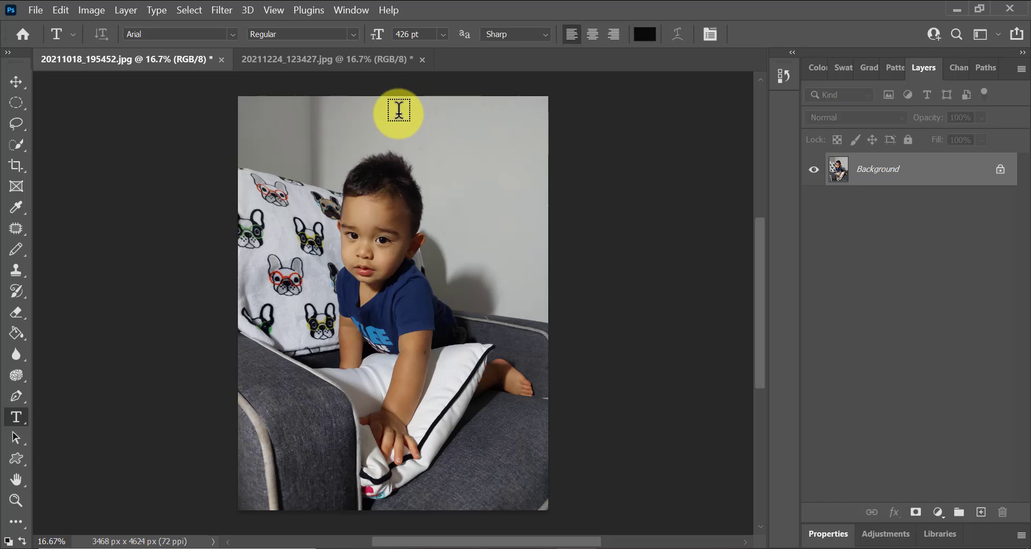
# Create a text box above the boy's head, enter "Nio" in it, and place the text cursor between "i" and "o"
pyautogui.moveTo(366, 116); pyautogui.dragTo(537, 185)
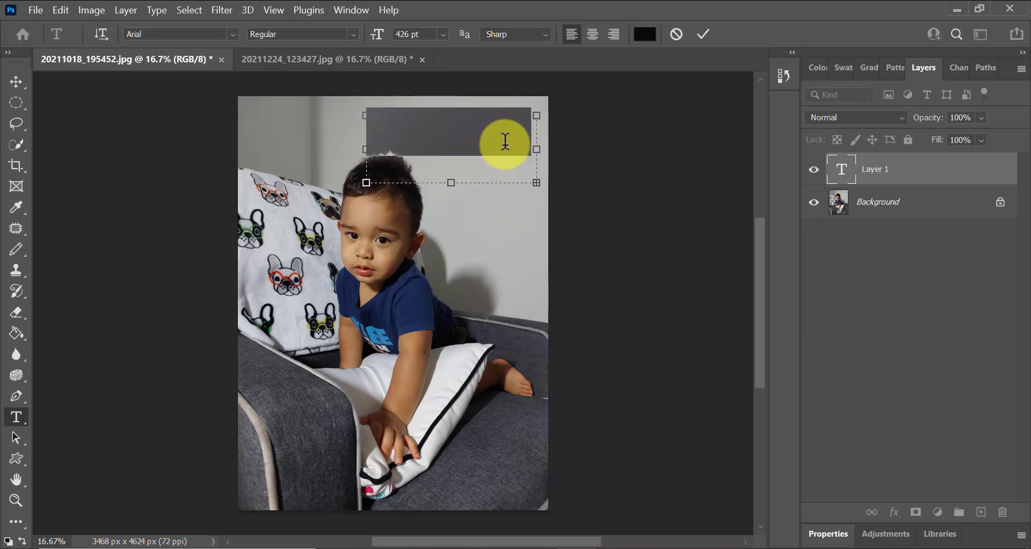
pyautogui.click(516, 139)
pyautogui.moveTo(360, 134); pyautogui.dragTo(504, 134)
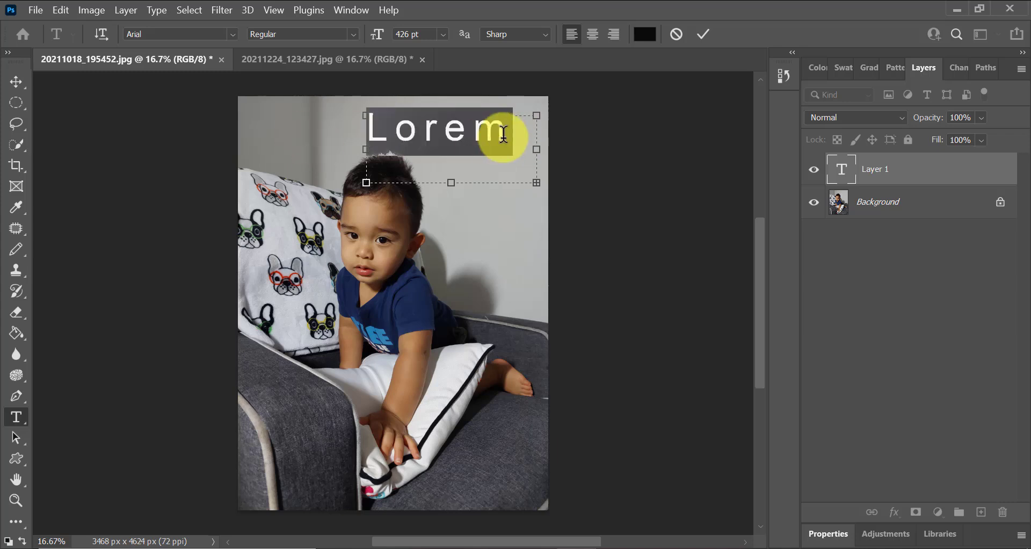
pyautogui.write('Ni')
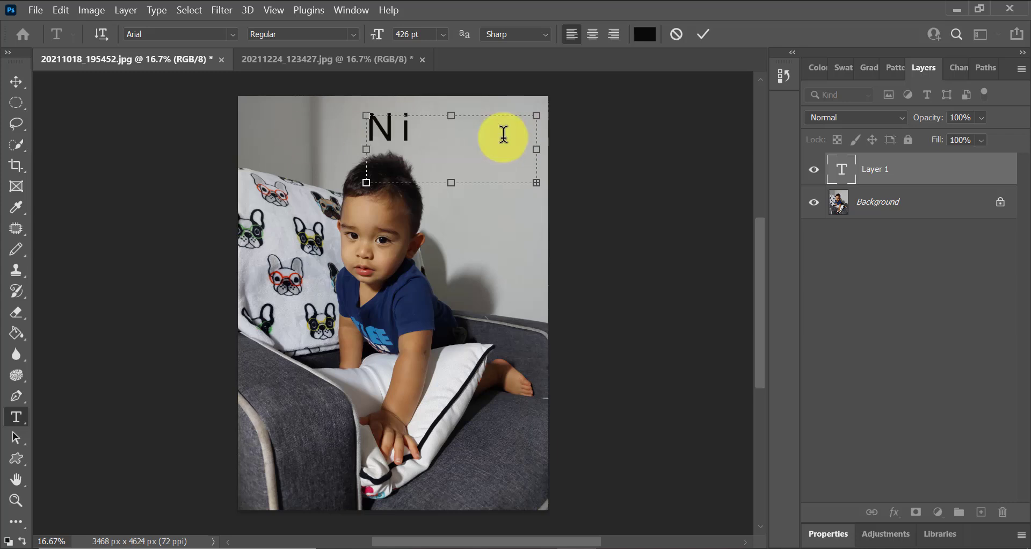
pyautogui.write('o')
pyautogui.click(423, 122)
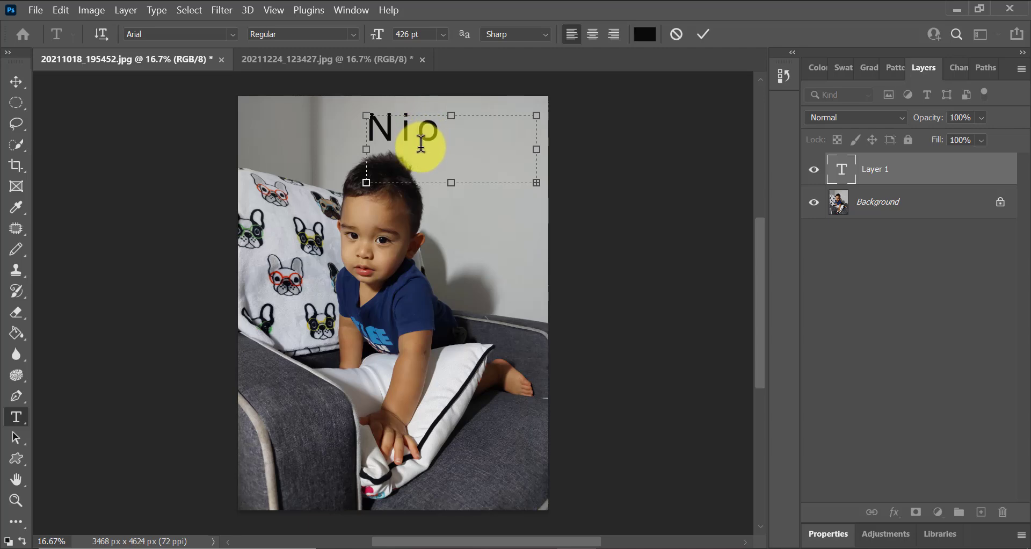
# Show the Glyphs panel and enlarge it to display more characters
pyautogui.click(353, 4)
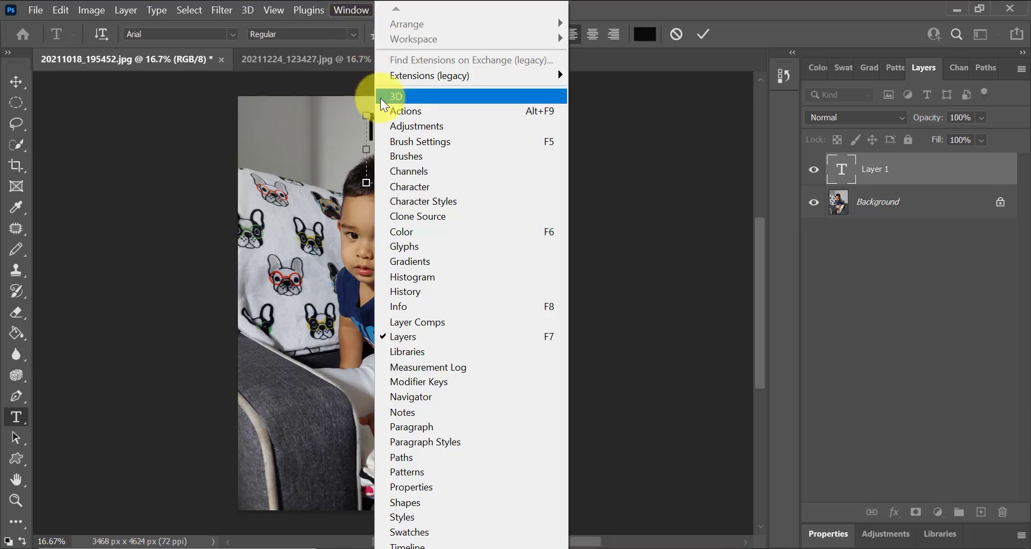
pyautogui.click(418, 247)
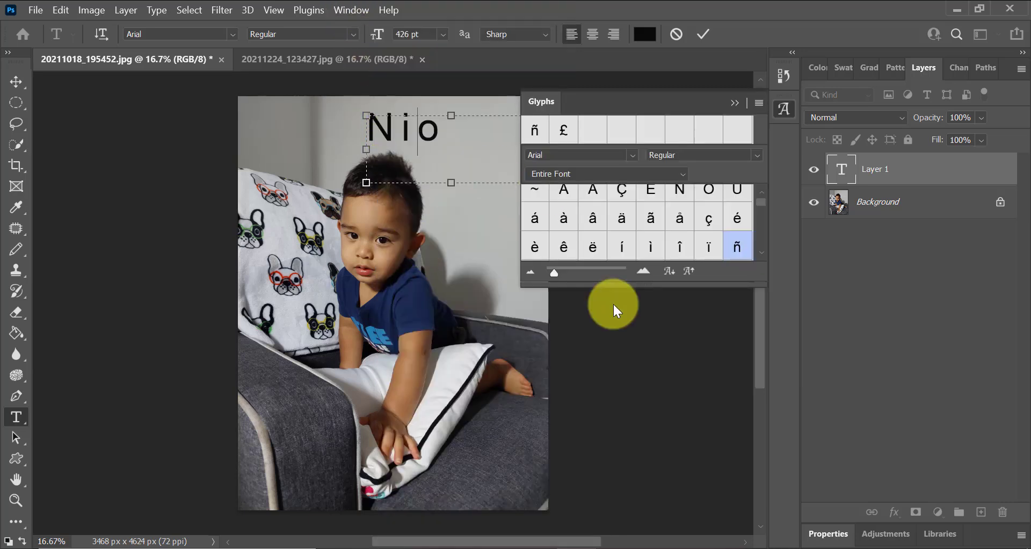
pyautogui.moveTo(646, 286); pyautogui.dragTo(611, 465)
# Browse the Arial glyphs and insert the recently used "ñ" so the text reads "Niño"
pyautogui.scroll(-10, 698, 349)
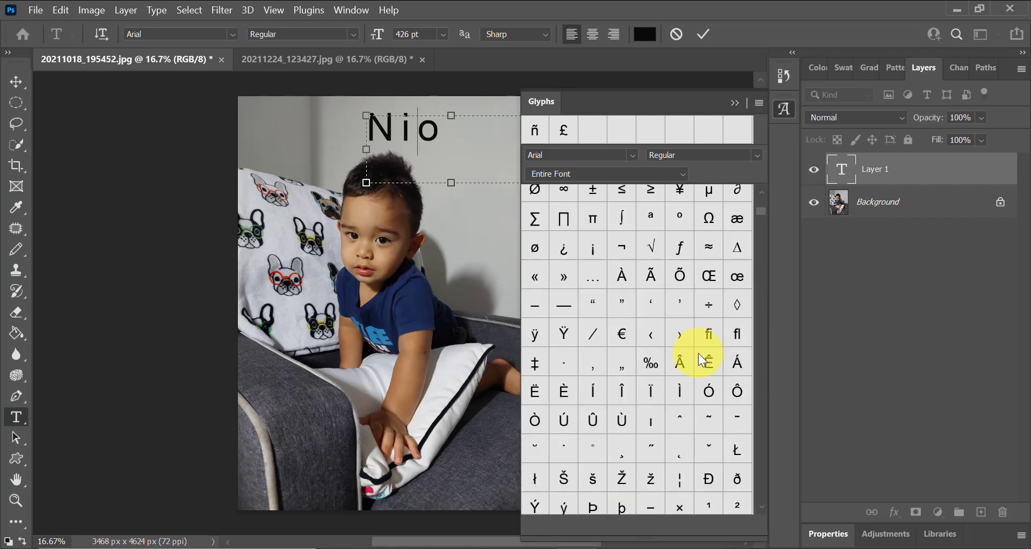
pyautogui.scroll(-5, 701, 394)
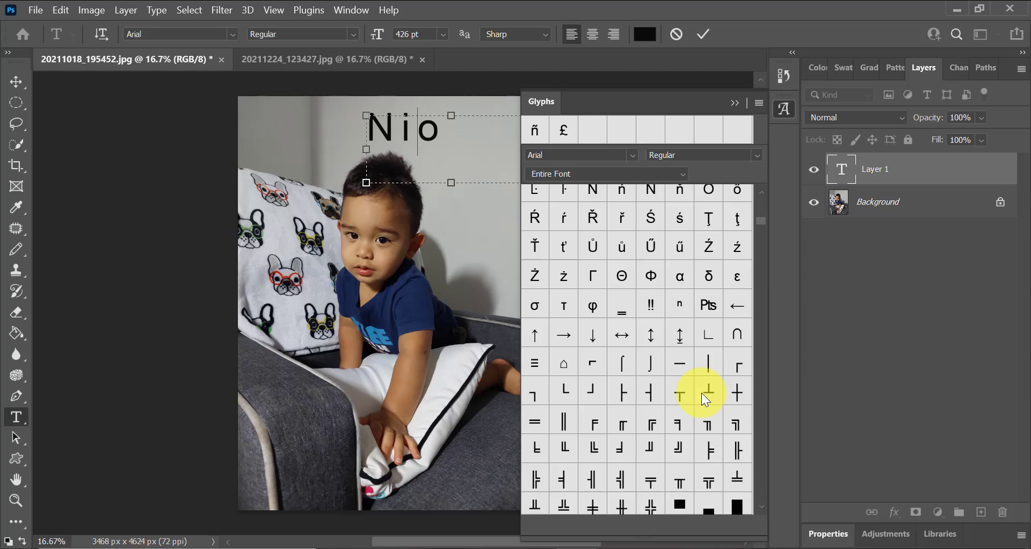
pyautogui.scroll(-8, 703, 378)
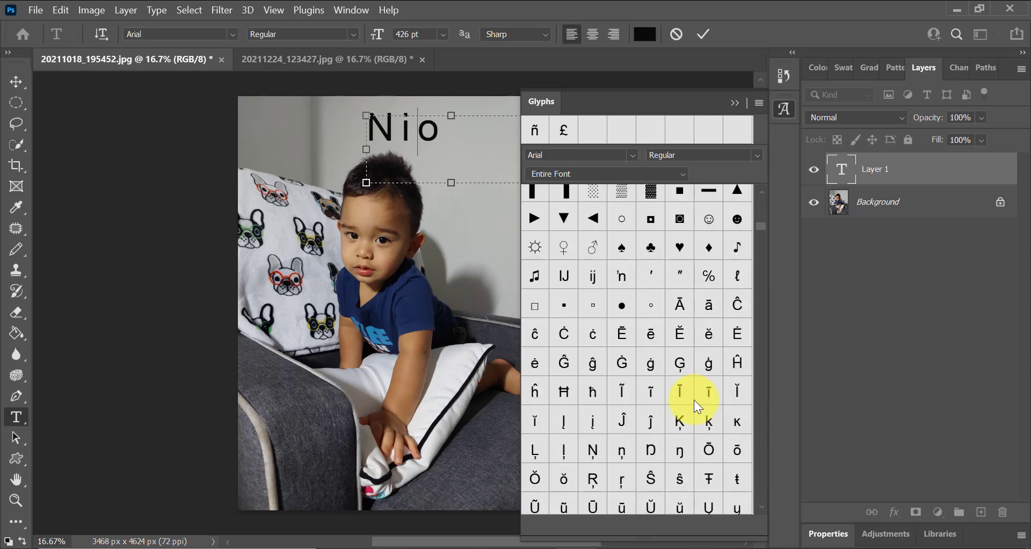
pyautogui.scroll(-10, 697, 423)
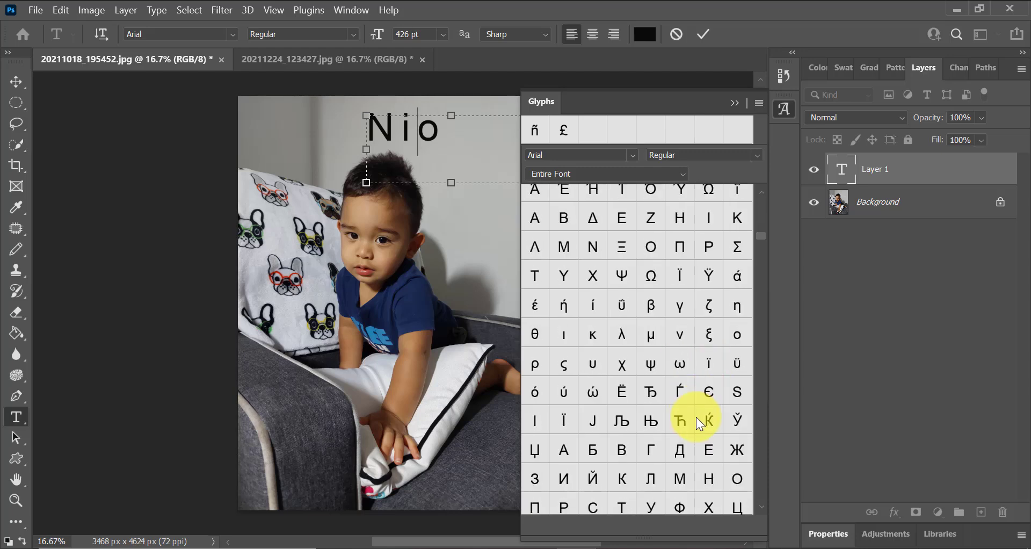
pyautogui.scroll(-8, 694, 470)
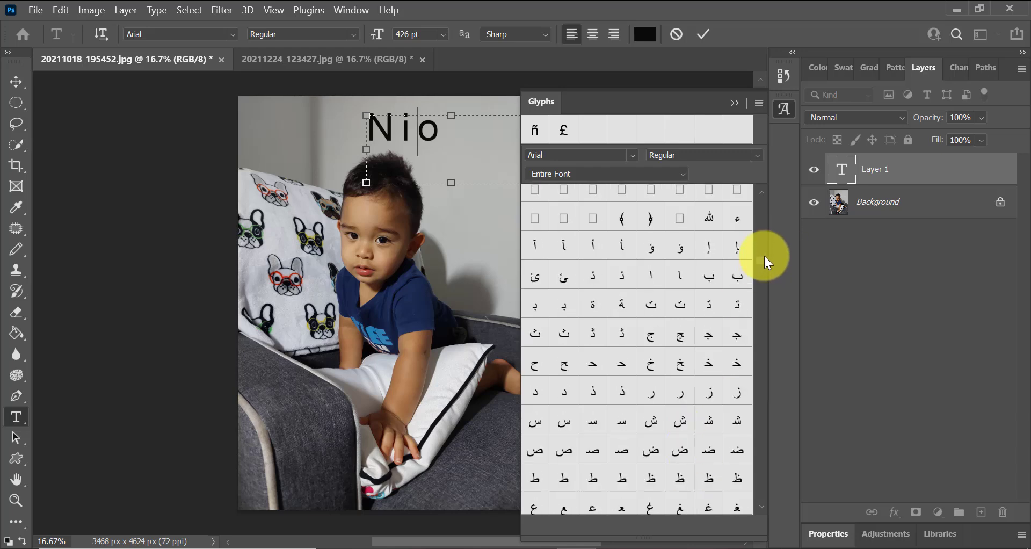
pyautogui.moveTo(760, 265)
pyautogui.mouseDown()
pyautogui.moveTo(756, 305)
pyautogui.moveTo(756, 268)
pyautogui.mouseUp()
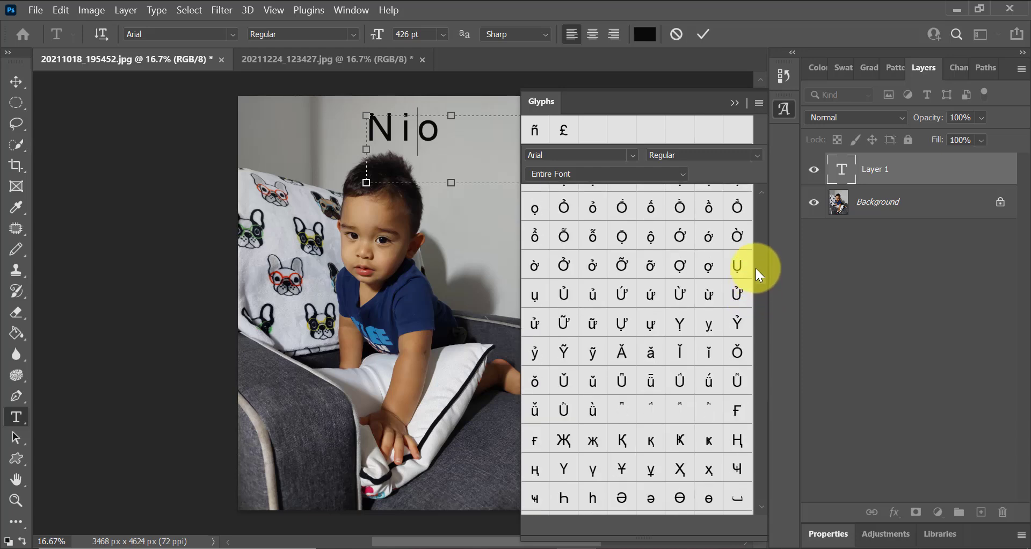
pyautogui.doubleClick(533, 130)
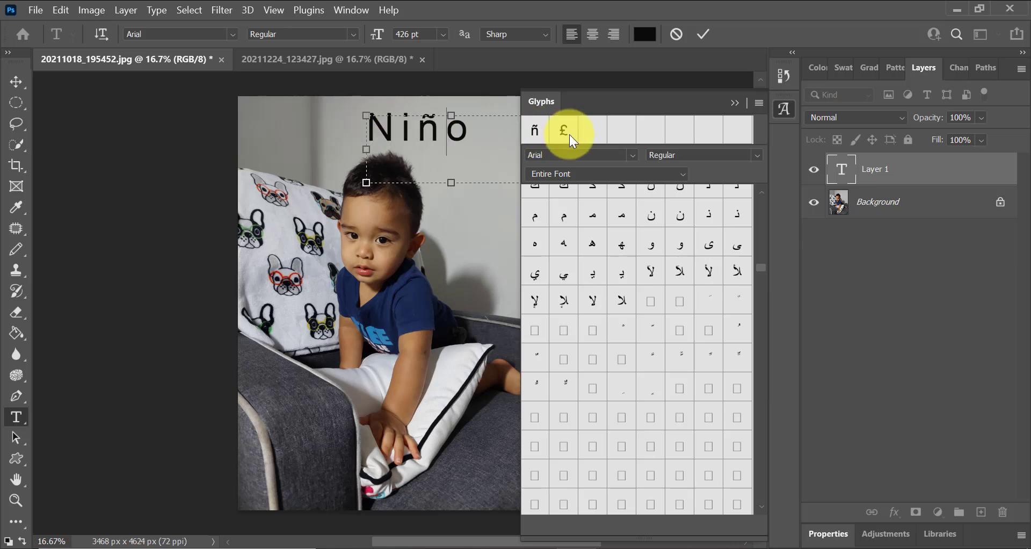
# Insert two extra "ñ" glyphs after the first one and delete them again
pyautogui.press('Right')
pyautogui.doubleClick(544, 130)
pyautogui.doubleClick(544, 130)
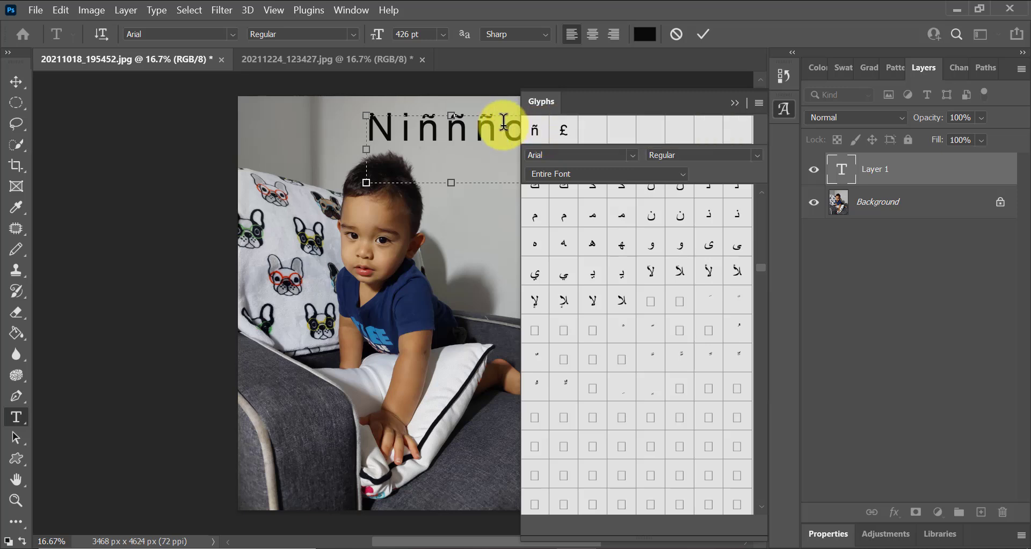
pyautogui.press('BackSpace')
pyautogui.press('BackSpace')
# Commit the "Niño" text, shift the Glyphs panel aside, and move the text into the upper-right corner of the photo
pyautogui.click(16, 82)
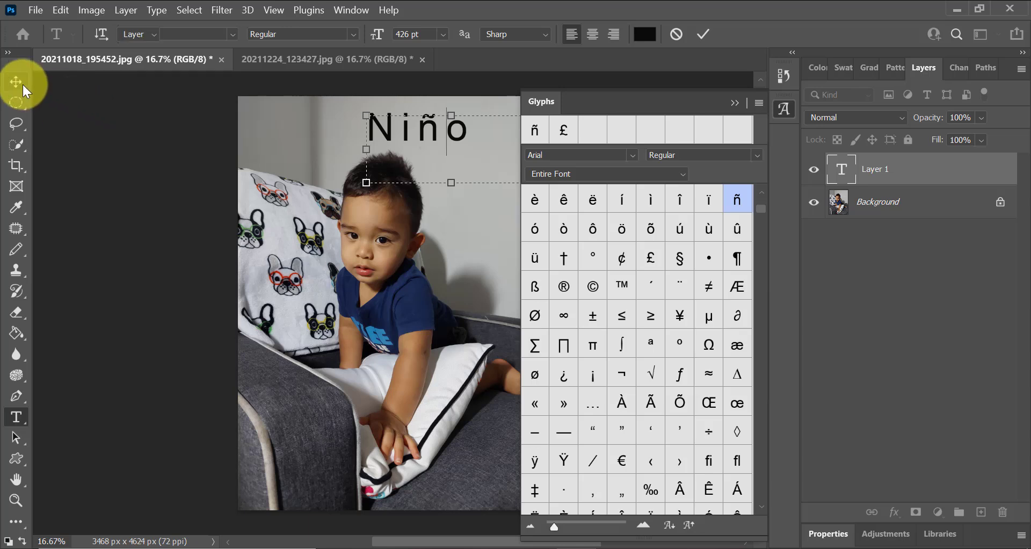
pyautogui.moveTo(643, 105); pyautogui.dragTo(716, 143)
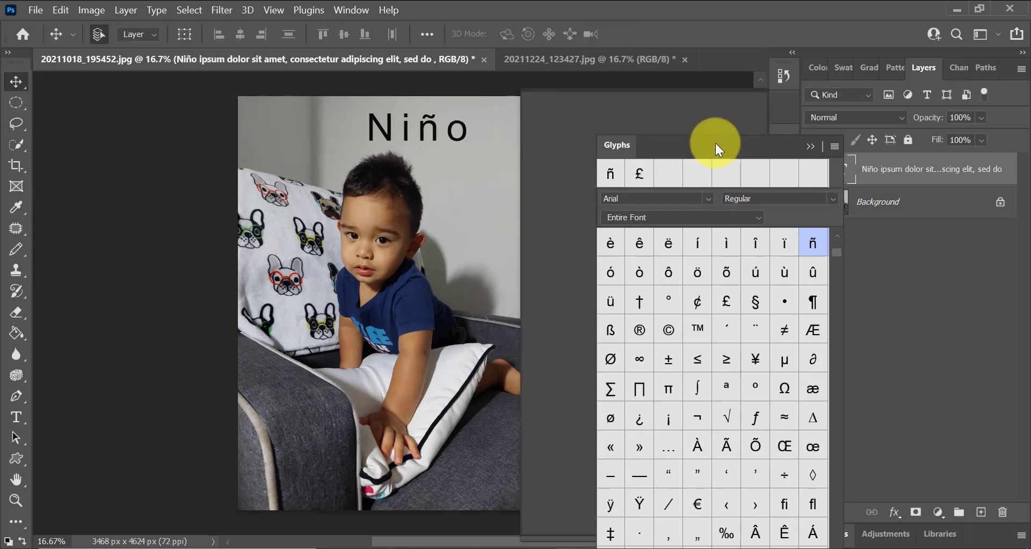
pyautogui.moveTo(417, 126); pyautogui.dragTo(482, 135)
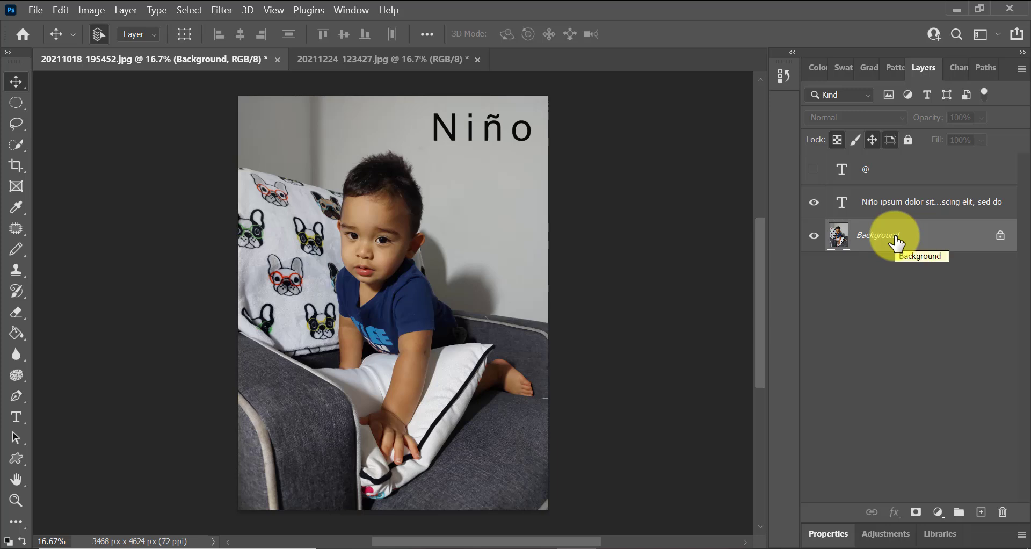
# Flatten the image into the Background layer, discarding the hidden layers
pyautogui.rightClick(941, 238)
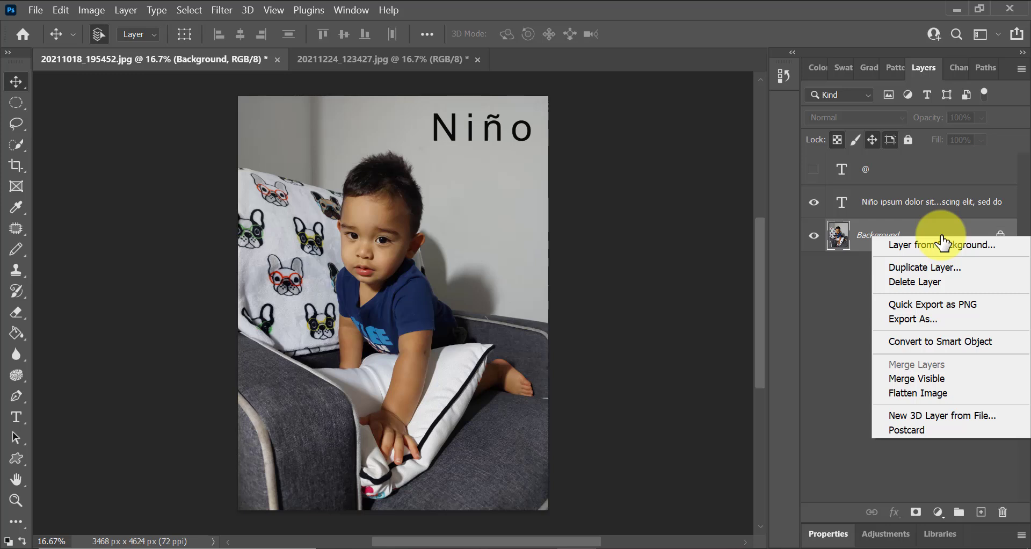
pyautogui.click(958, 402)
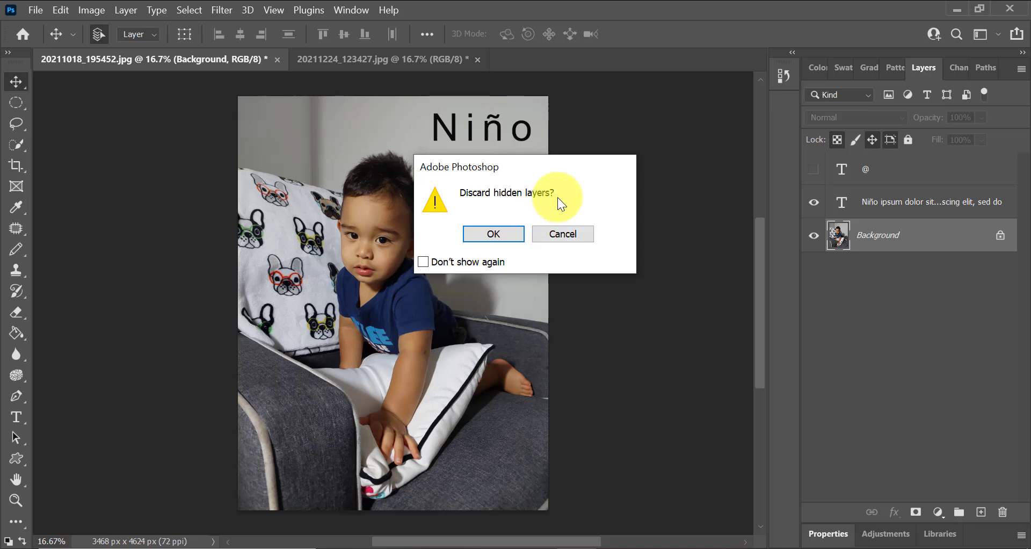
pyautogui.click(504, 239)
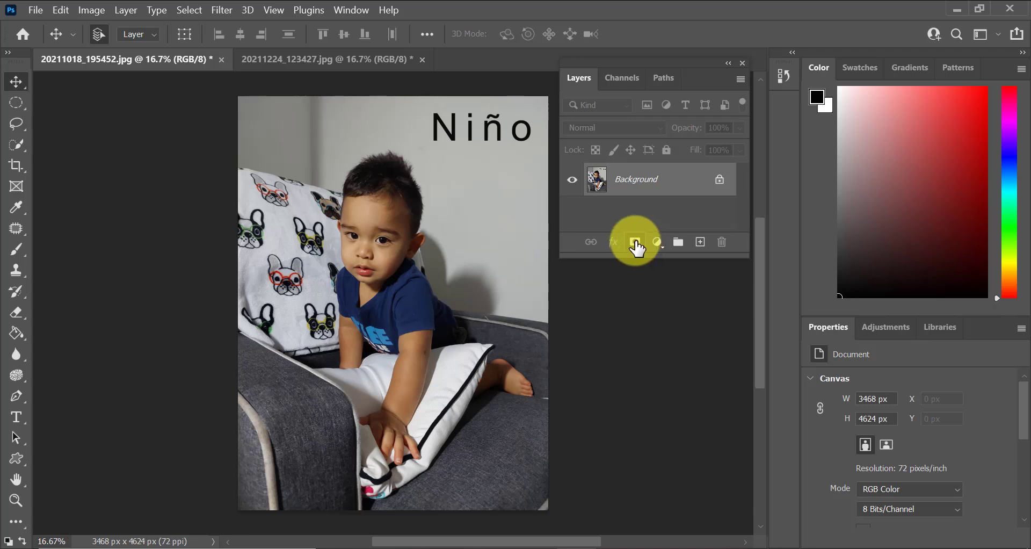
# Add a white layer mask to the flattened photo layer and make its image, not the mask, active
pyautogui.click(633, 241)
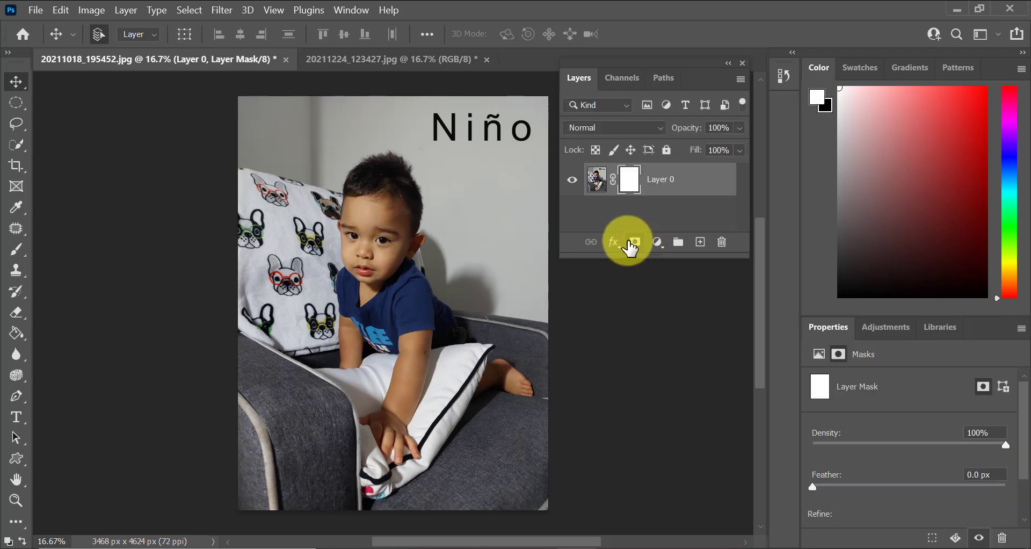
pyautogui.click(601, 186)
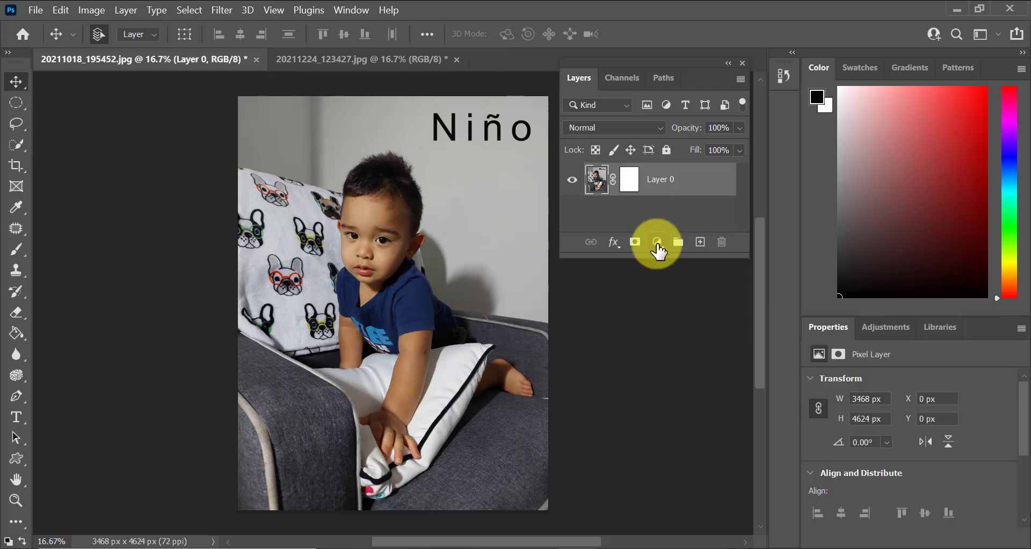
# Add a Gradient fill layer above the photo using the purple-to-pink preset from the Reds group
pyautogui.click(658, 245)
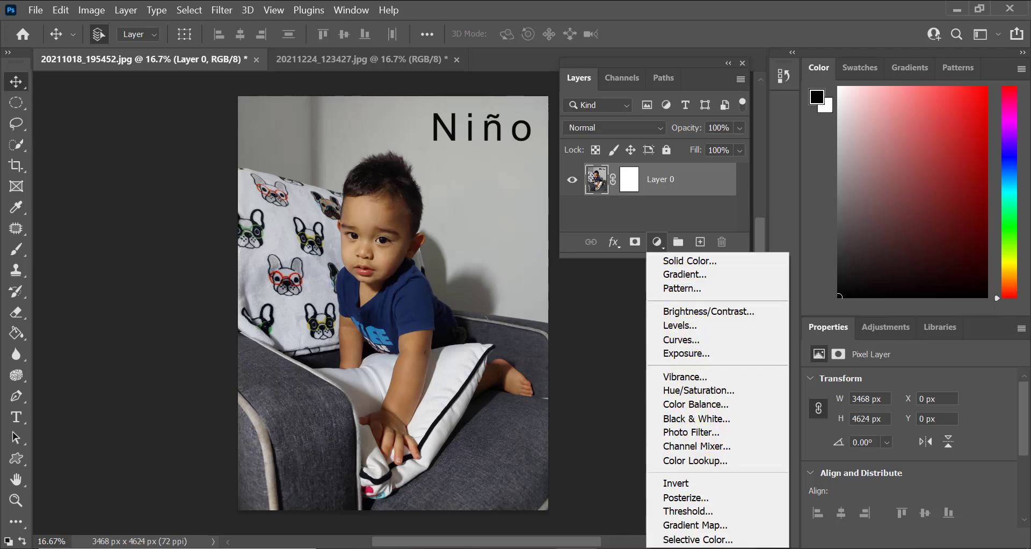
pyautogui.click(700, 275)
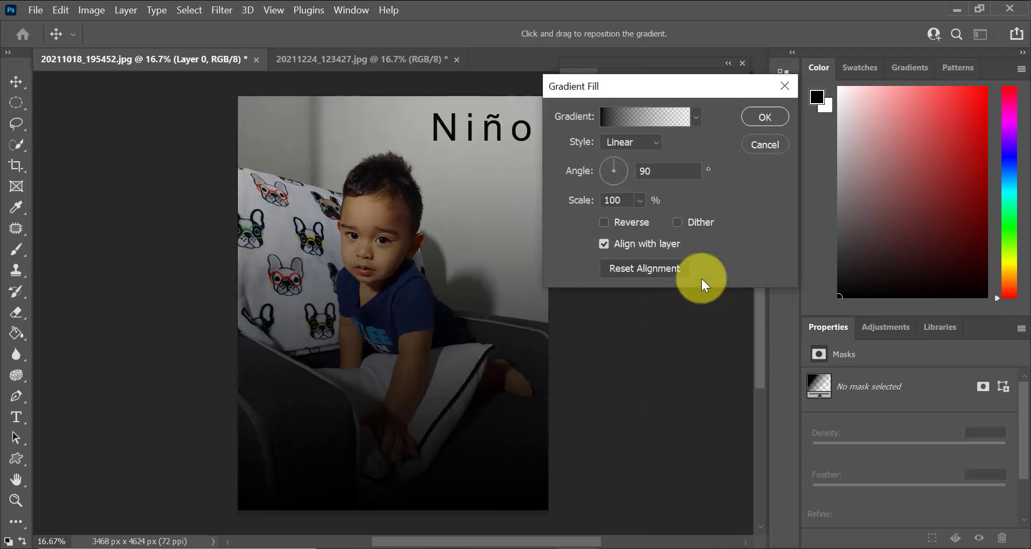
pyautogui.click(696, 116)
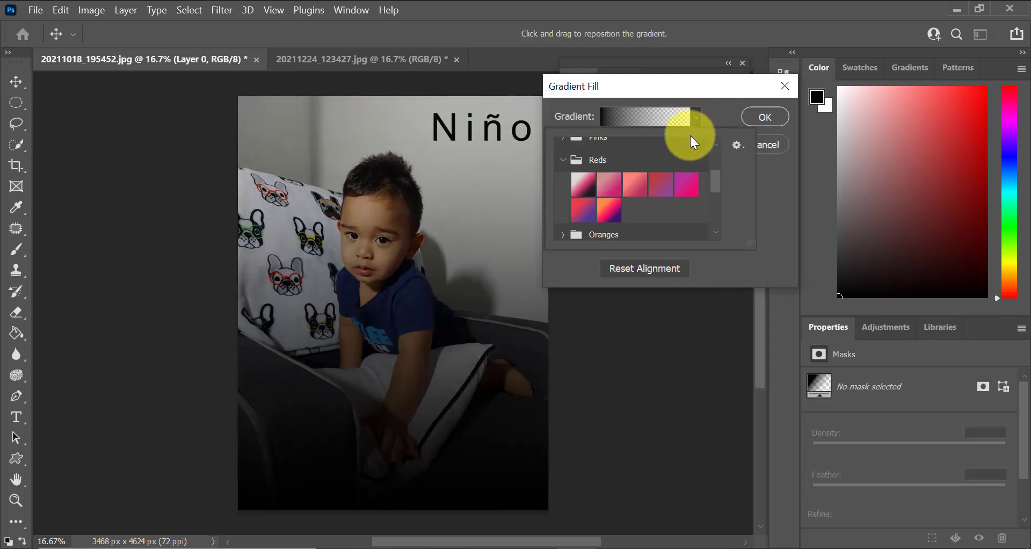
pyautogui.click(687, 184)
pyautogui.click(755, 122)
pyautogui.click(755, 121)
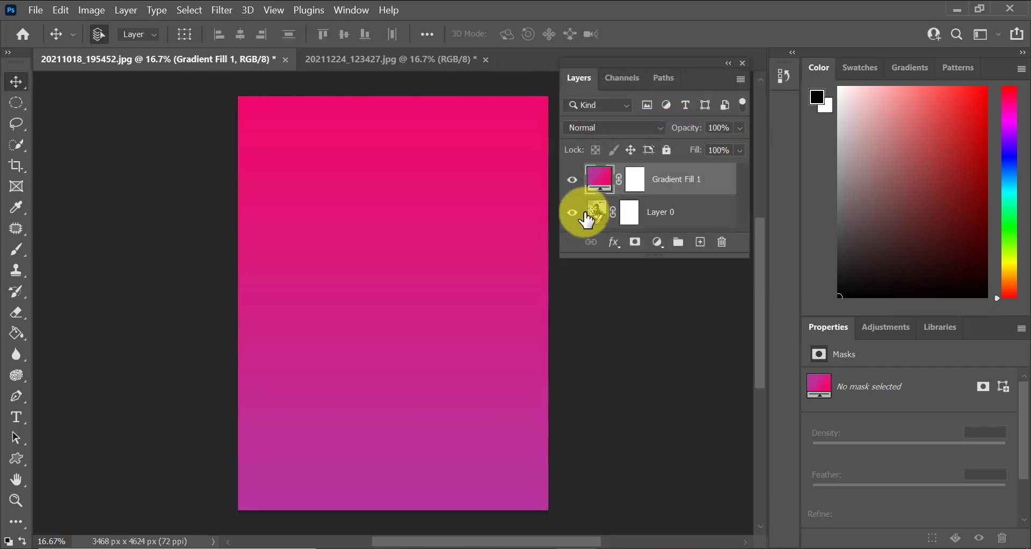
# Enlarge the Layers panel and hide the gradient fill layer after toggling its visibility
pyautogui.click(574, 181)
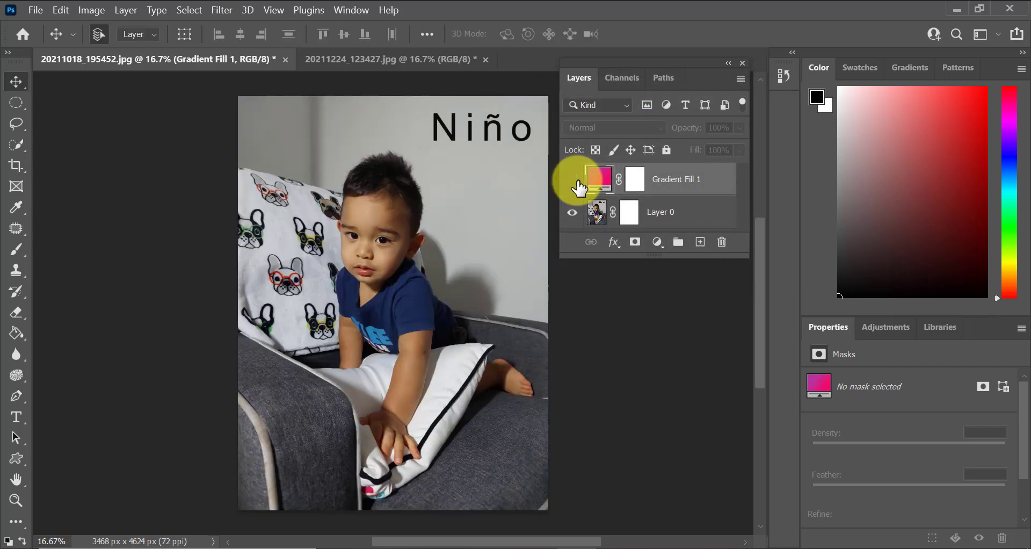
pyautogui.click(573, 181)
pyautogui.moveTo(575, 258); pyautogui.dragTo(556, 374)
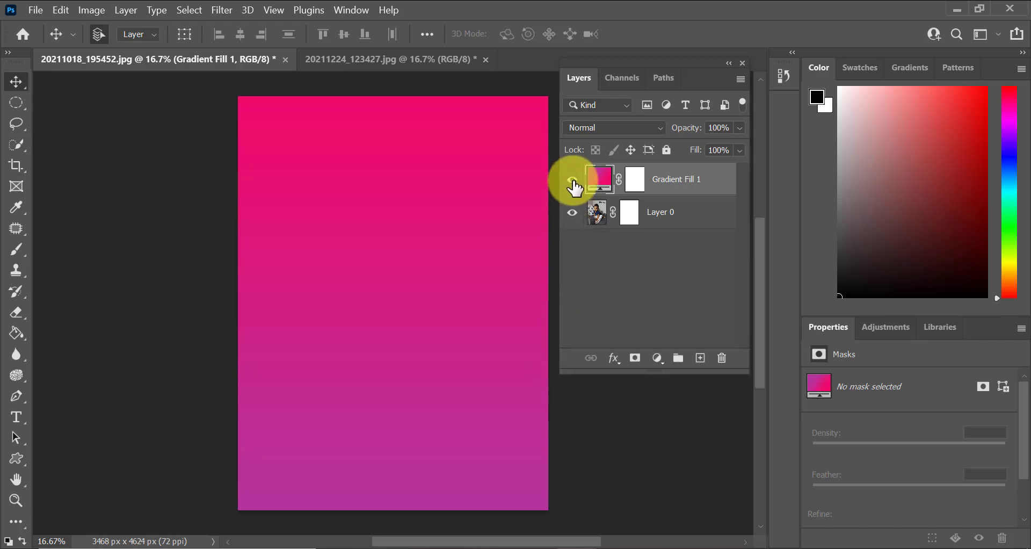
pyautogui.click(574, 183)
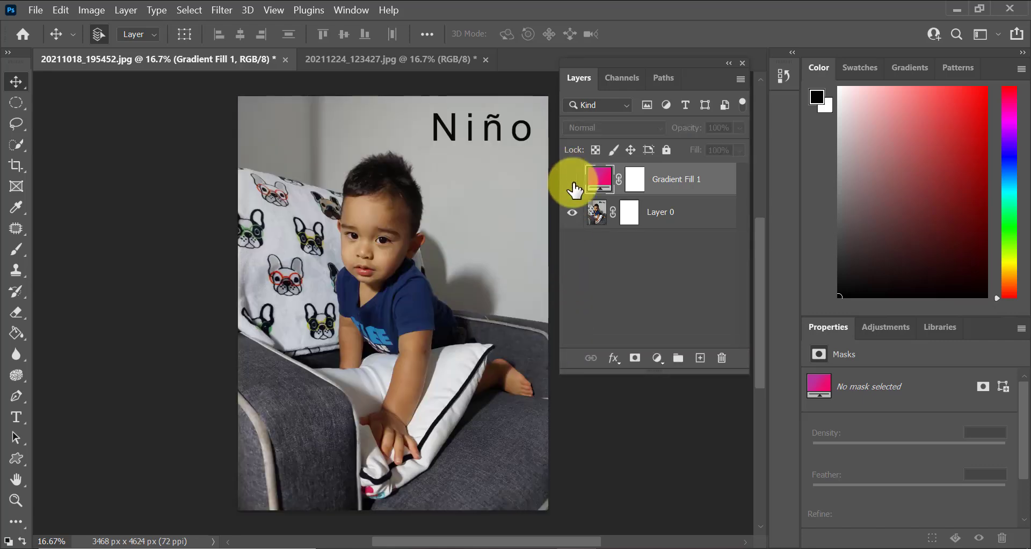
# Apply the Bevel & Emboss and Pattern Overlay layer styles to the photo layer
pyautogui.click(596, 216)
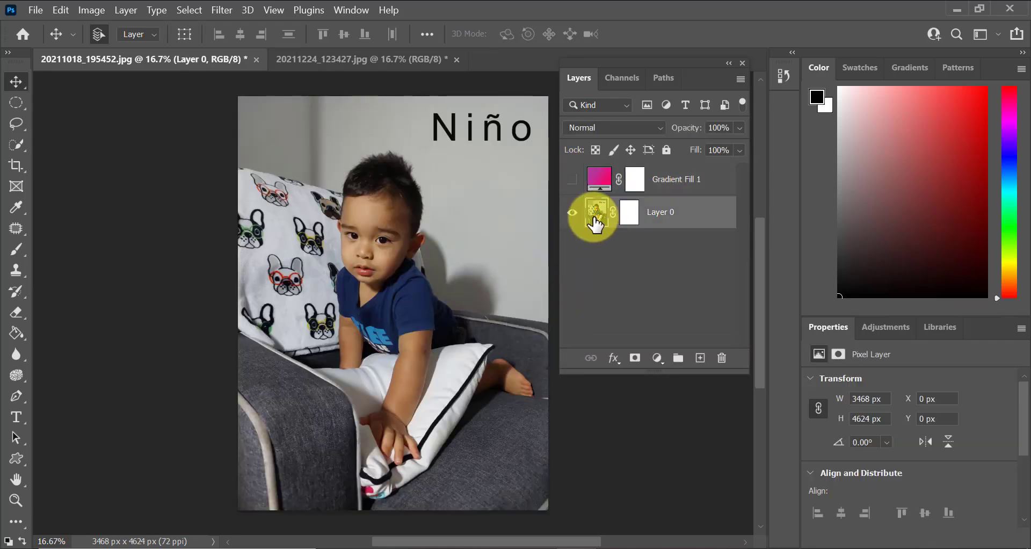
pyautogui.click(613, 359)
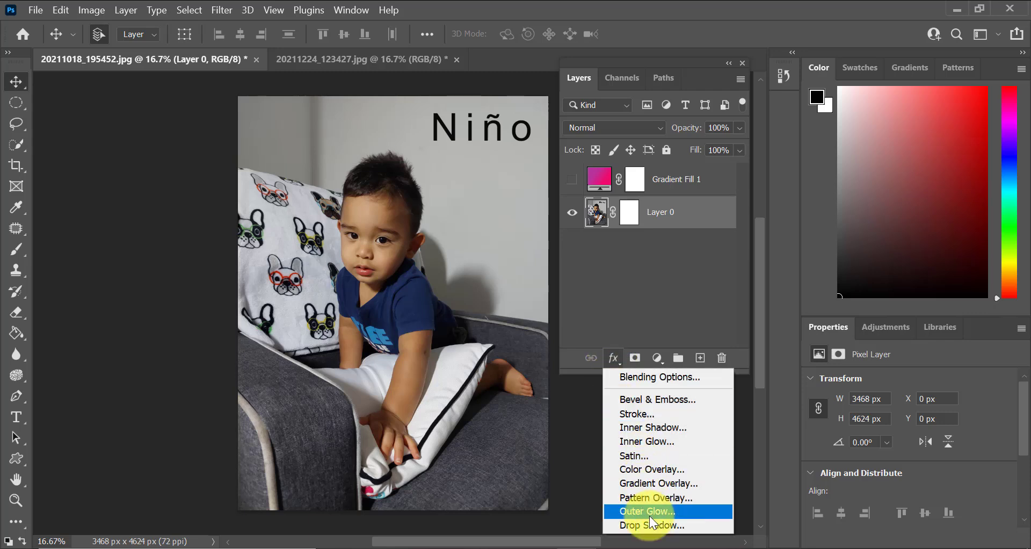
pyautogui.click(664, 408)
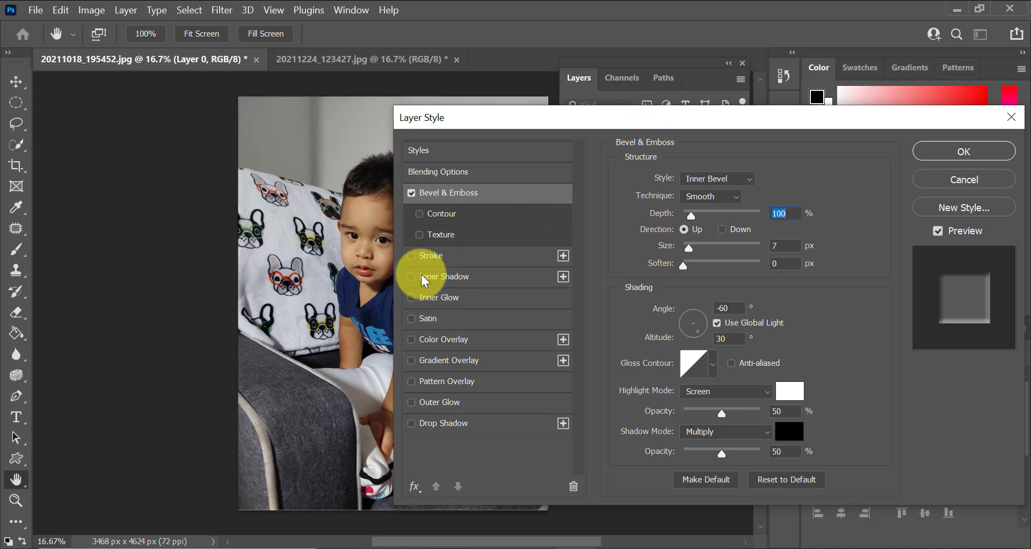
pyautogui.click(412, 382)
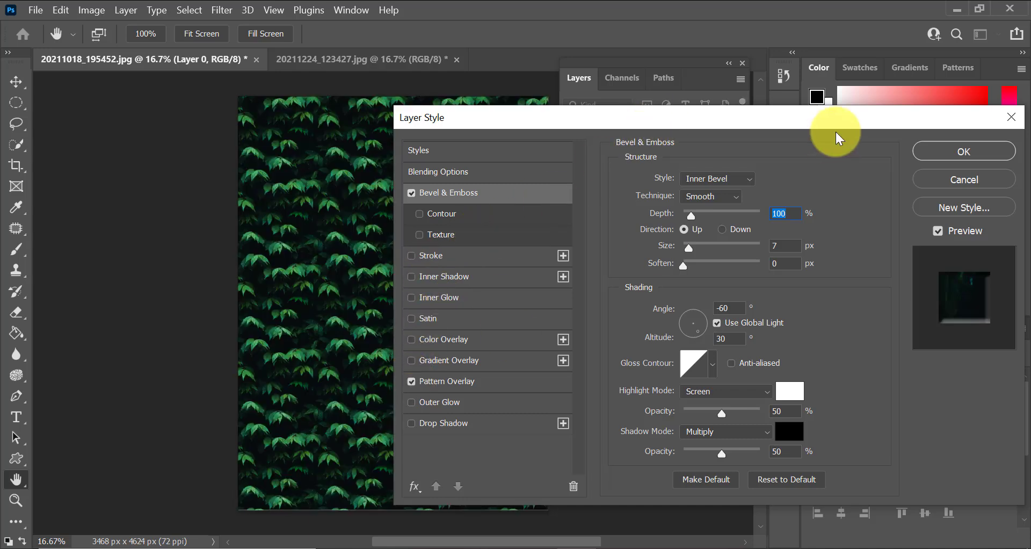
pyautogui.click(921, 152)
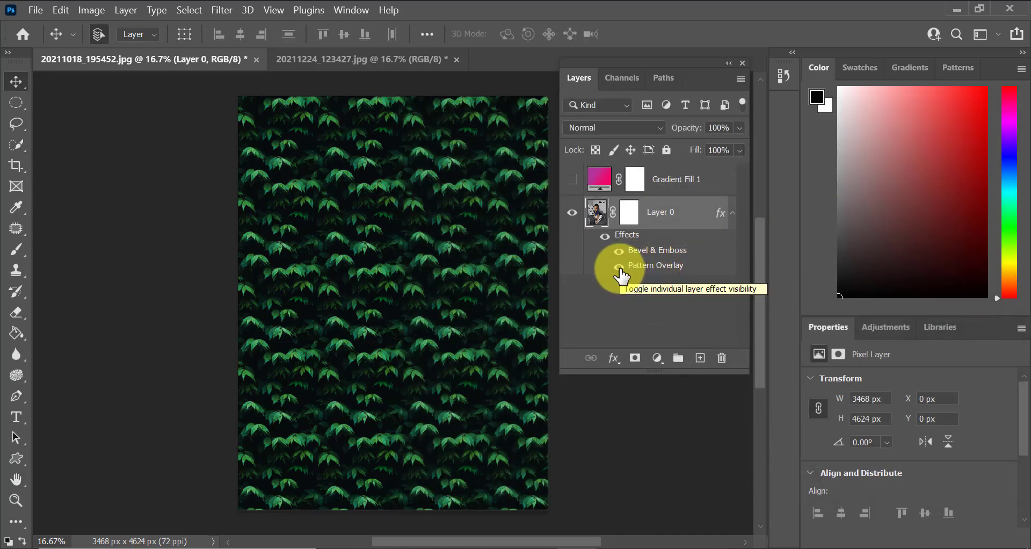
# Toggle the Pattern Overlay effect's visibility on the photo layer to compare the image with and without it
pyautogui.click(619, 267)
pyautogui.click(620, 269)
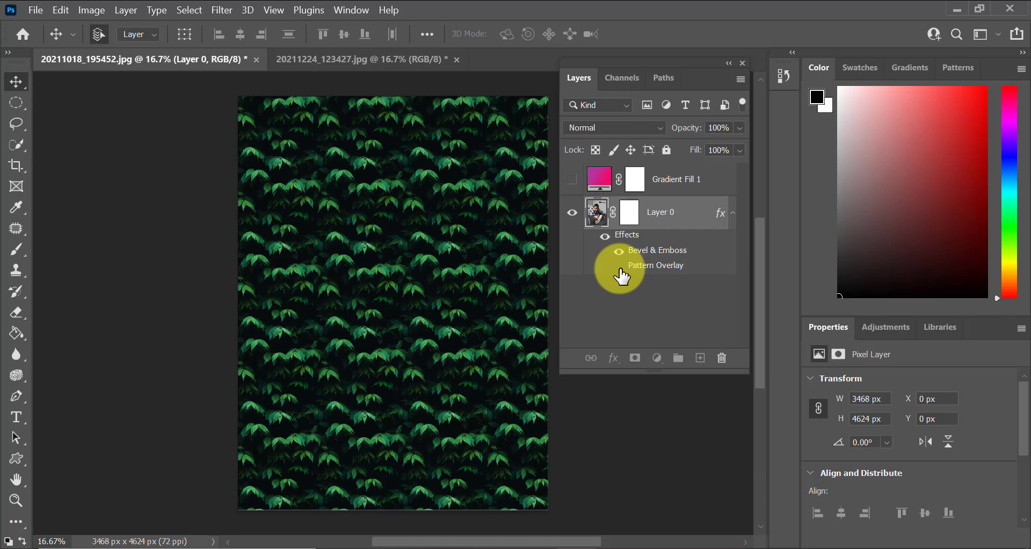
# Hide the Pattern Overlay effect on the photo layer
pyautogui.click(620, 269)
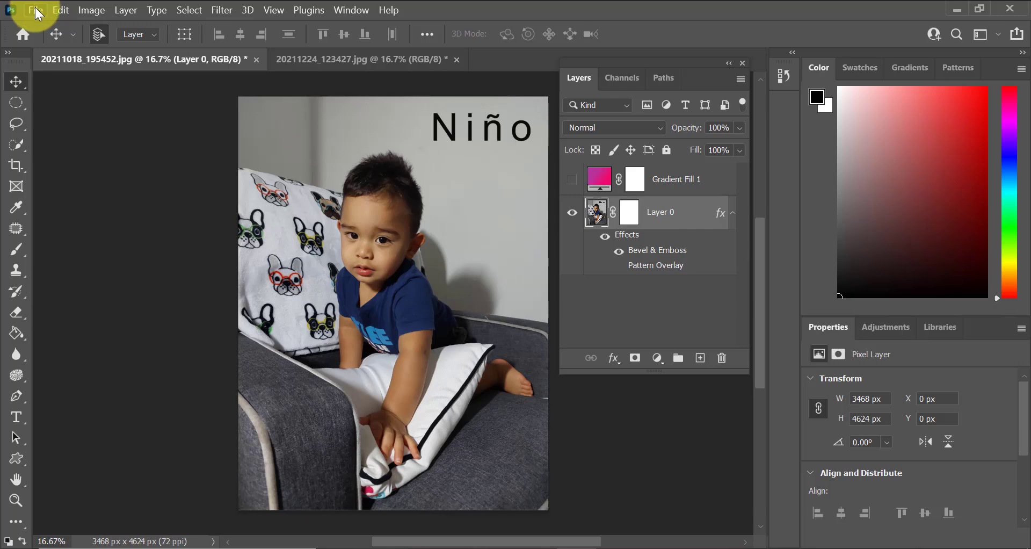
# Examine the file format choices in Save for Web (Legacy), keeping PNG-24 as the export format
pyautogui.click(36, 11)
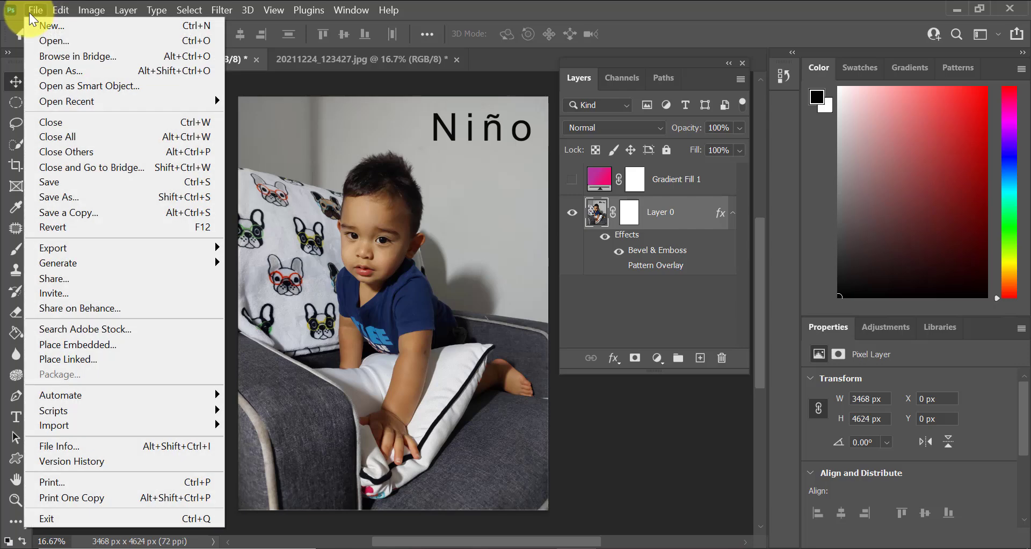
pyautogui.moveTo(123, 257)
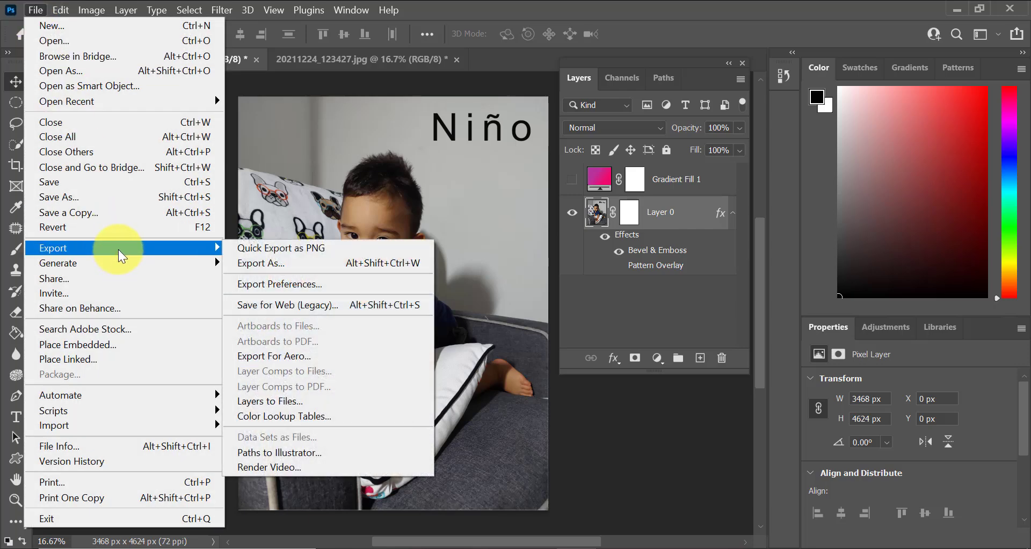
pyautogui.click(273, 305)
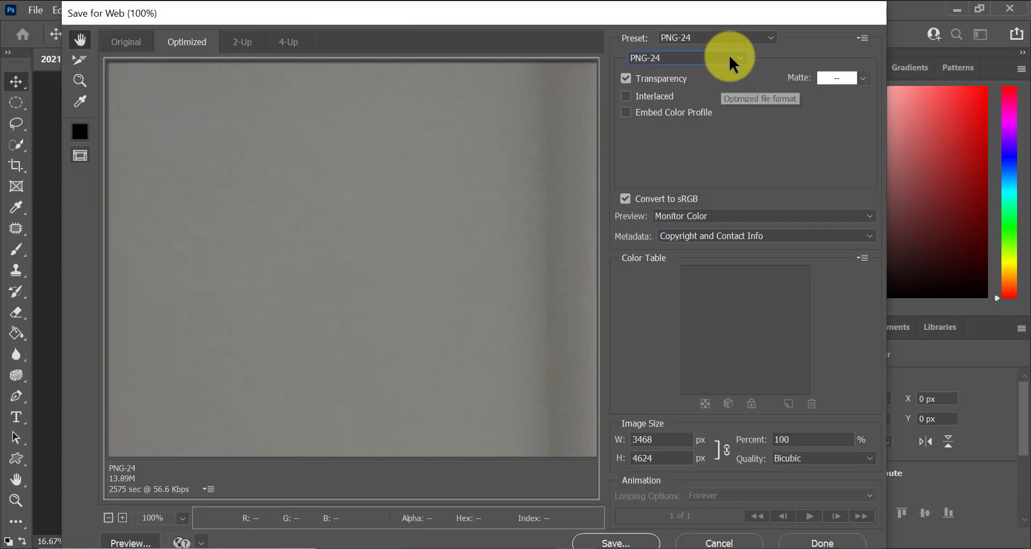
pyautogui.click(737, 53)
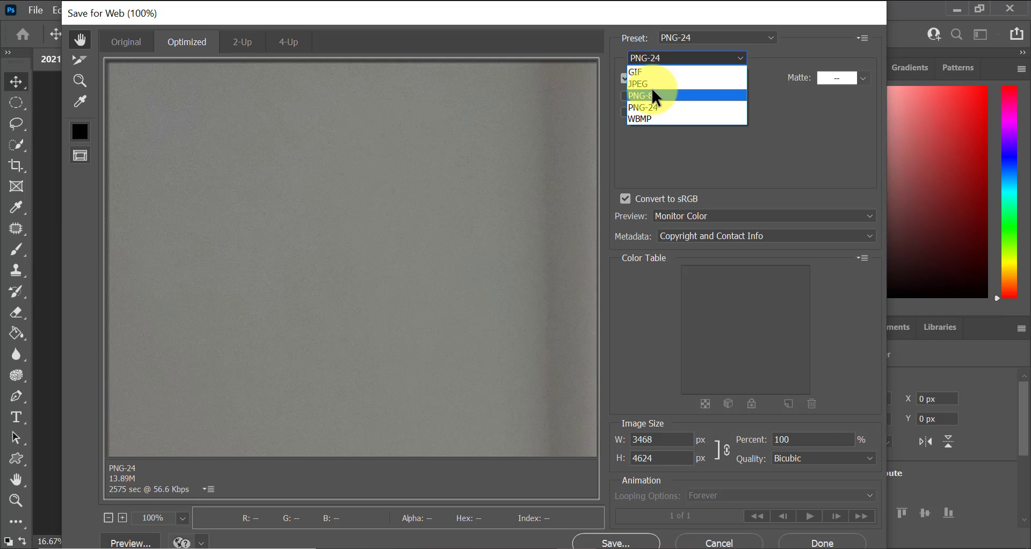
pyautogui.click(643, 106)
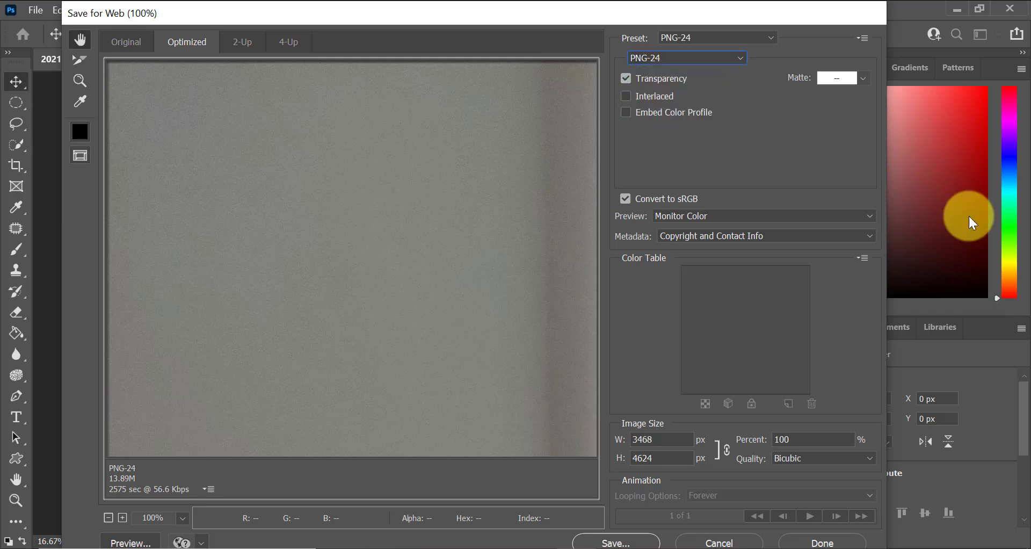
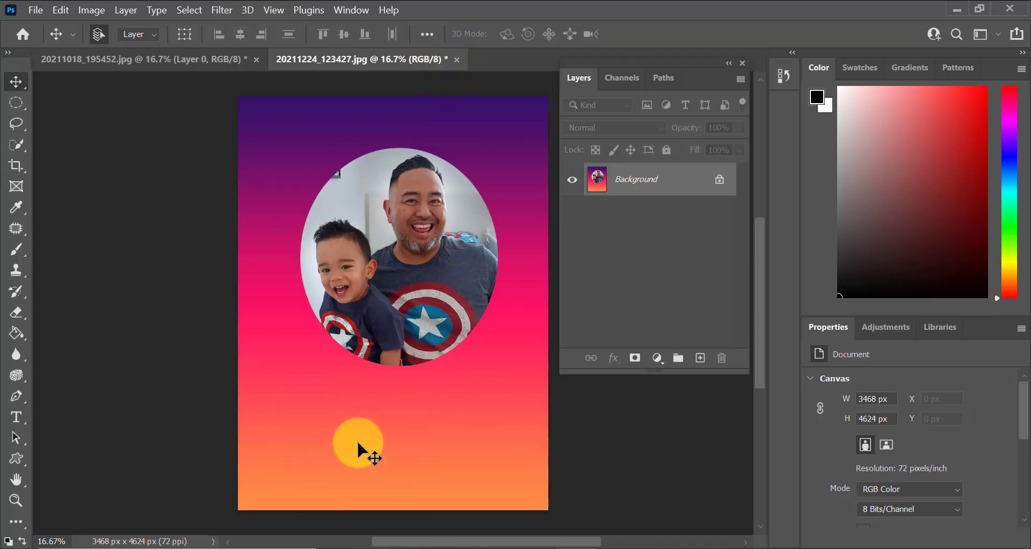
# Place the logo Illustrator file as a linked smart object in the gradient photo document, cropped to its bounding box
pyautogui.click(36, 11)
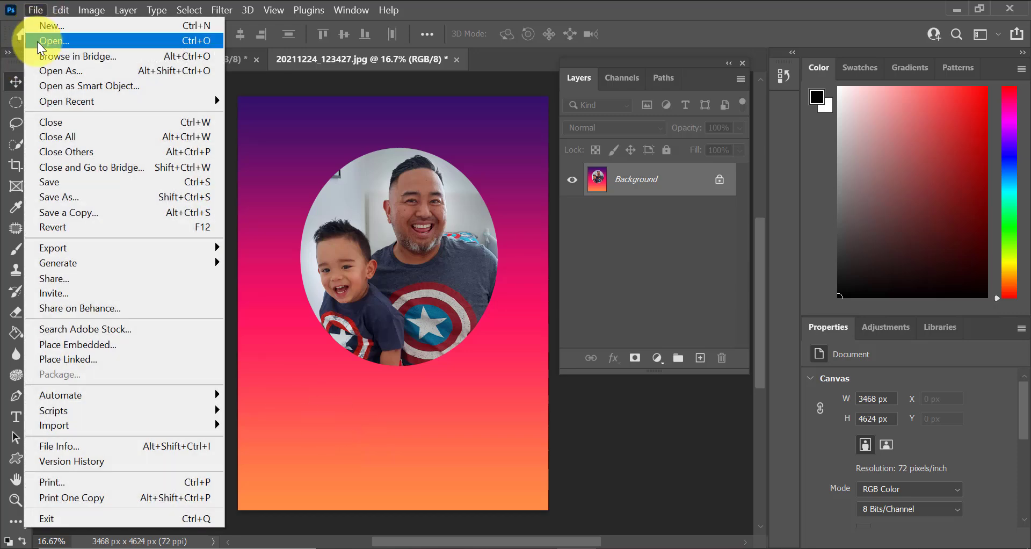
pyautogui.click(92, 359)
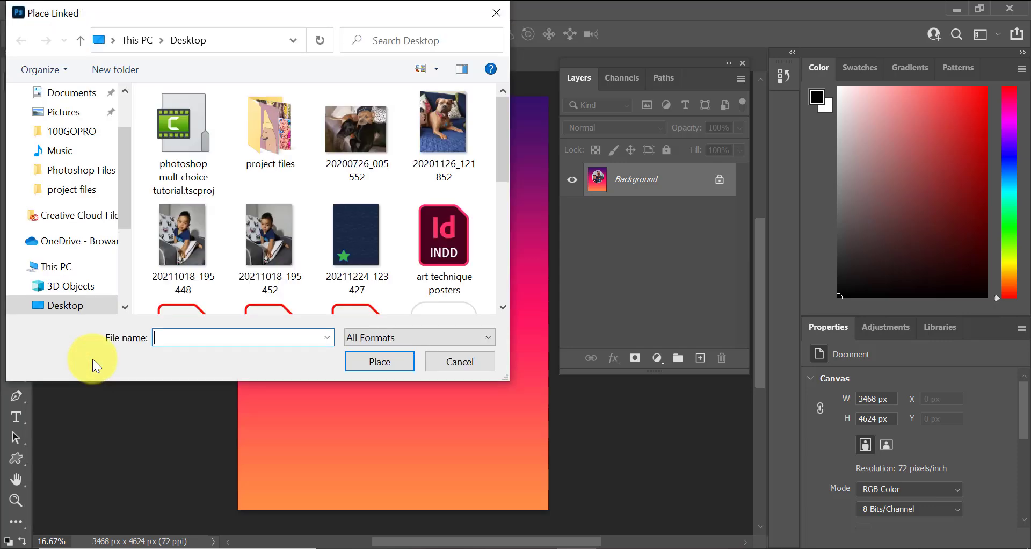
pyautogui.scroll(-6, 324, 193)
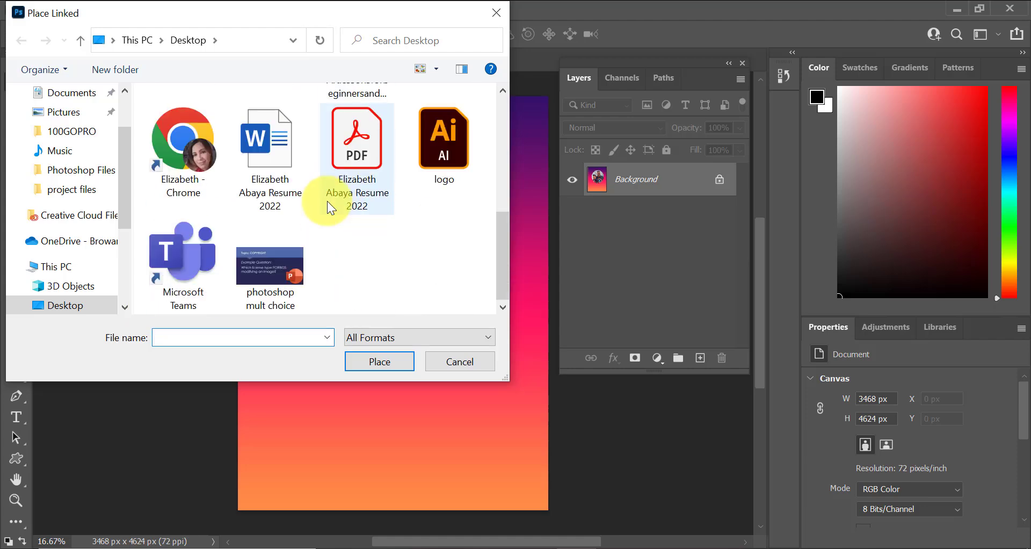
pyautogui.click(467, 156)
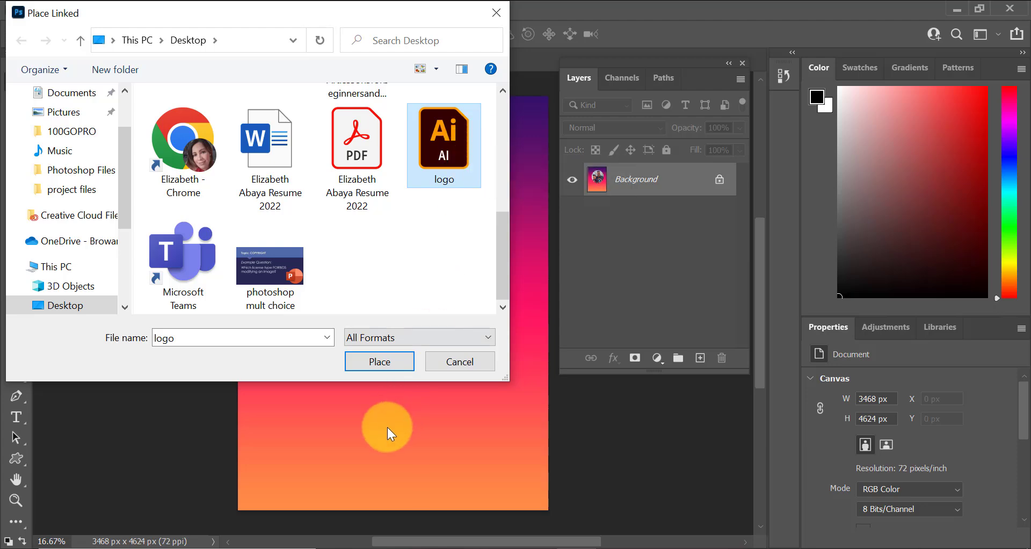
pyautogui.click(369, 359)
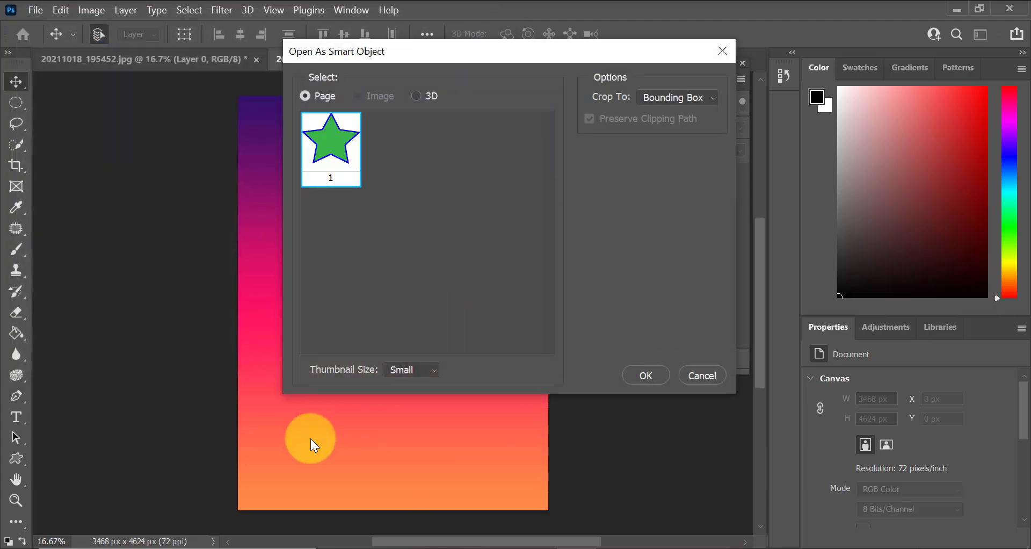
pyautogui.click(634, 379)
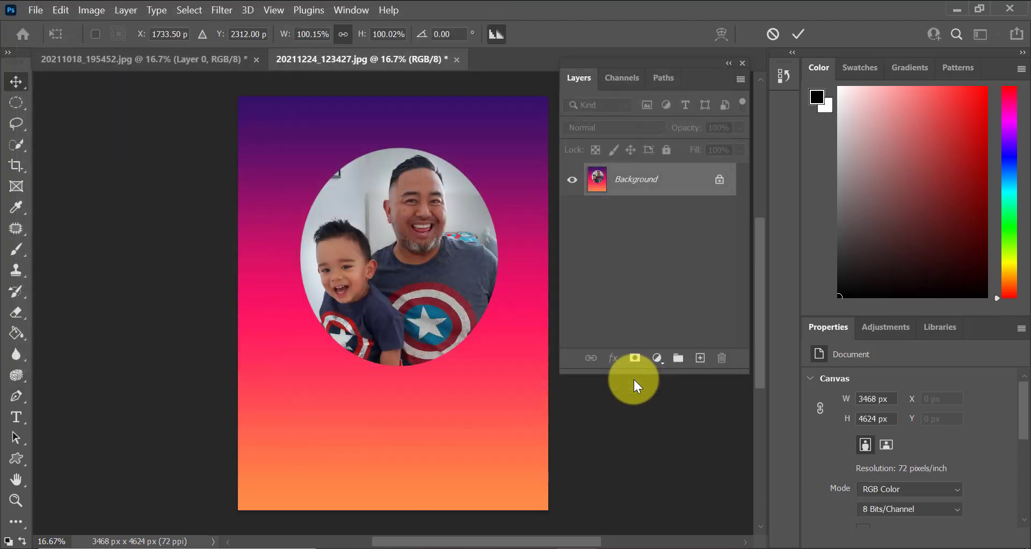
# Scale the star logo to about 1058 × 927 px in the image's lower-left corner and commit the placement
pyautogui.moveTo(396, 311); pyautogui.dragTo(359, 407)
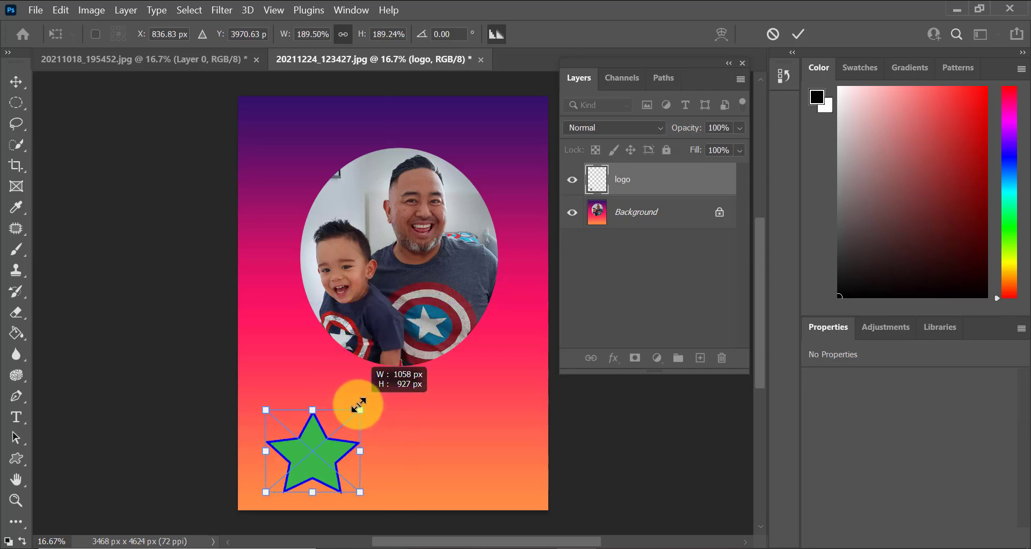
pyautogui.click(16, 82)
pyautogui.click(437, 457)
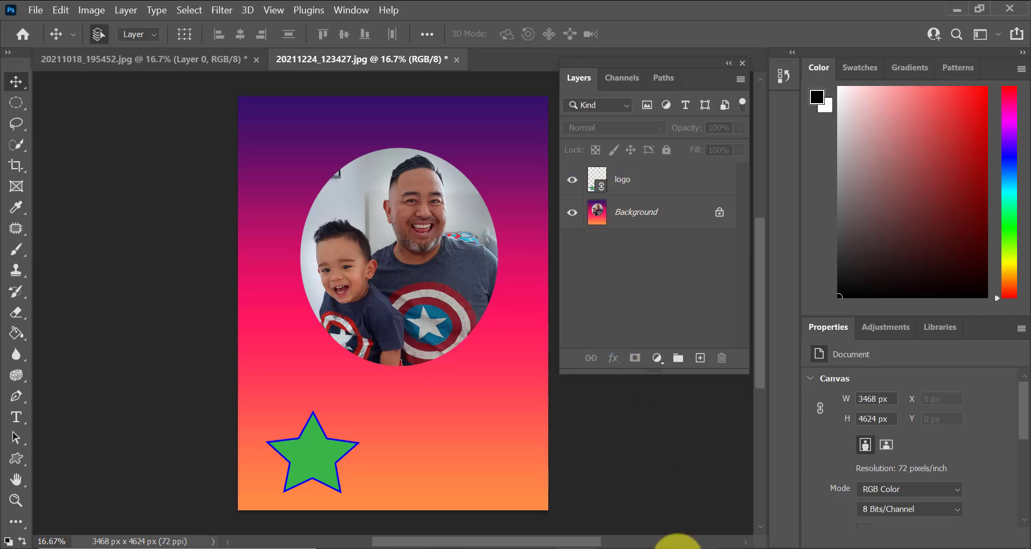
# Switch to Illustrator, fill the star in logo.ai with the Summer gradient swatch, and save the file
pyautogui.click(682, 543)
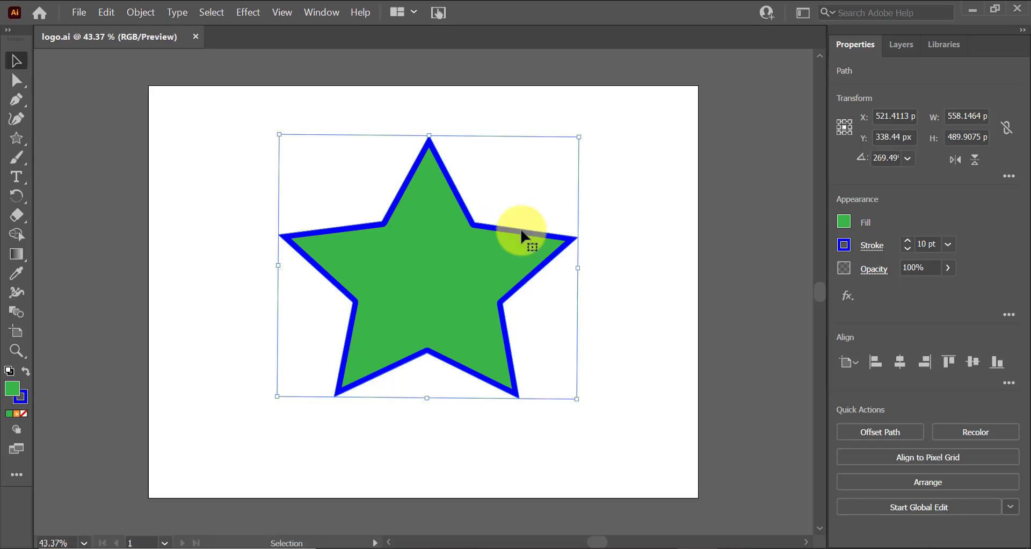
pyautogui.click(844, 222)
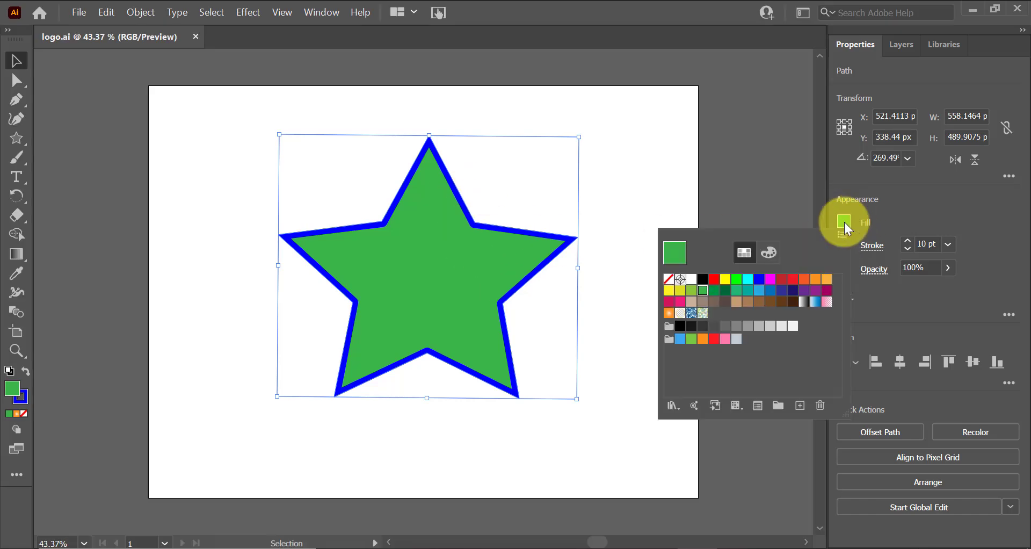
pyautogui.click(671, 314)
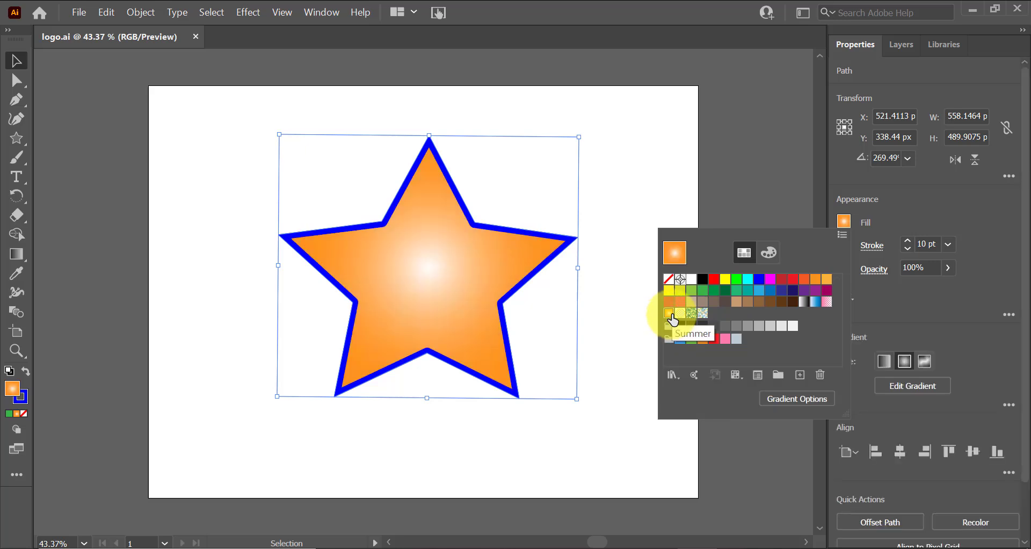
pyautogui.click(81, 19)
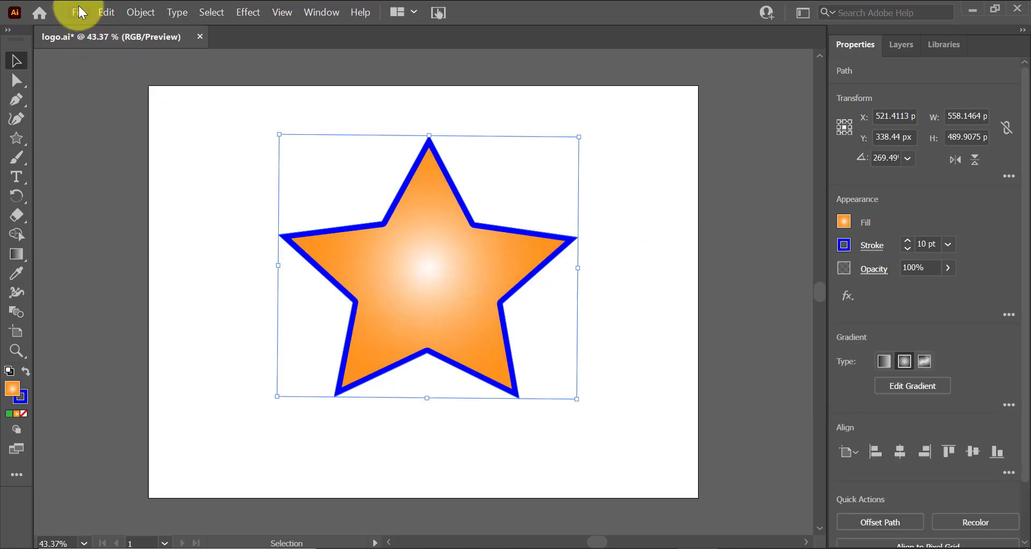
pyautogui.click(80, 14)
pyautogui.click(114, 151)
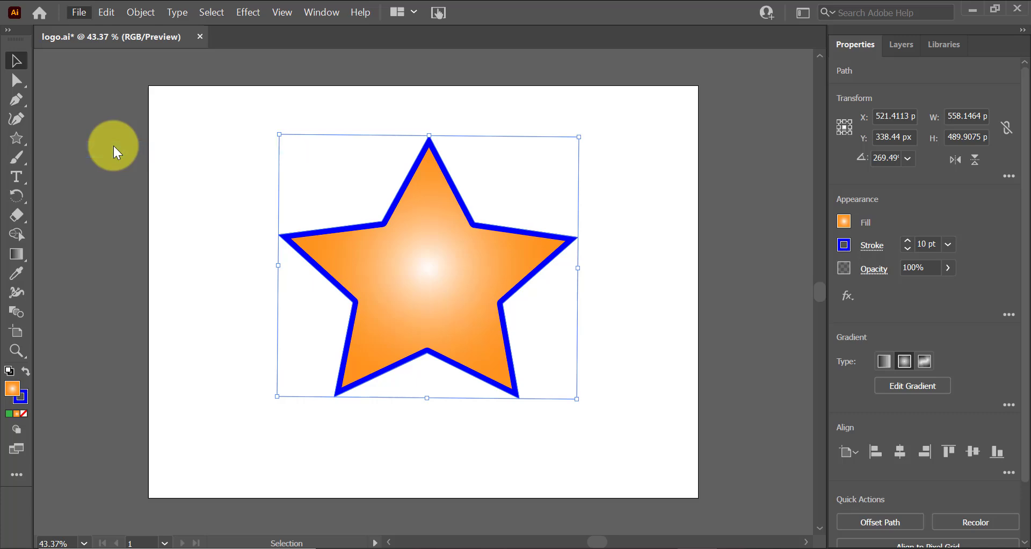
# Switch back to Photoshop, combine the logo and Background layers with Merge Visible, and save boys.psd
pyautogui.hotkey('alt', 'Tab')
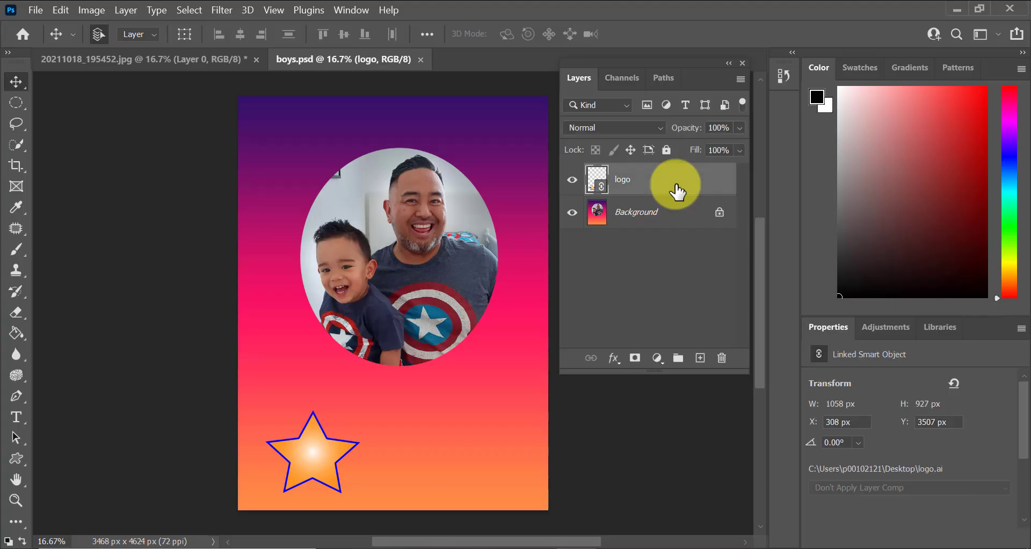
pyautogui.rightClick(644, 177)
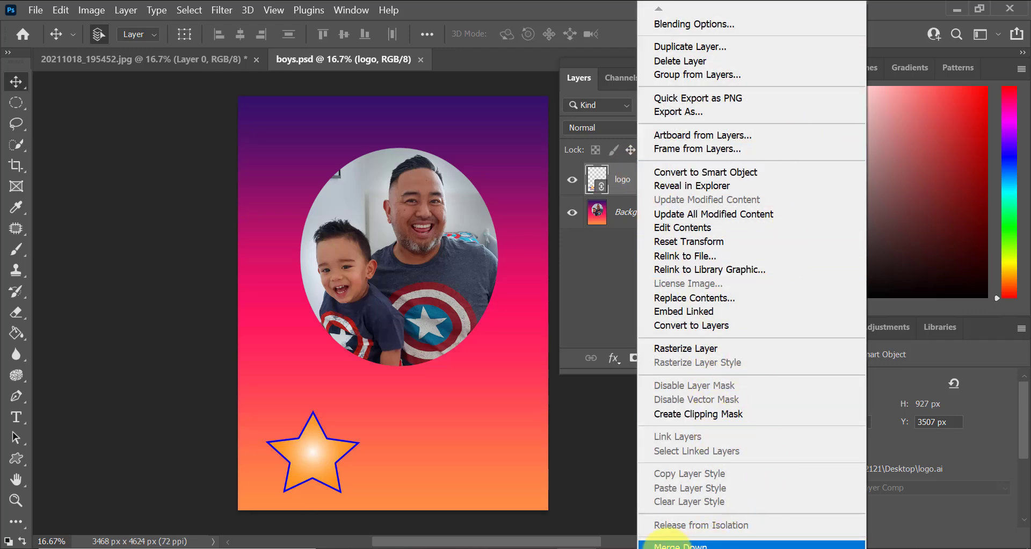
pyautogui.moveTo(666, 546)
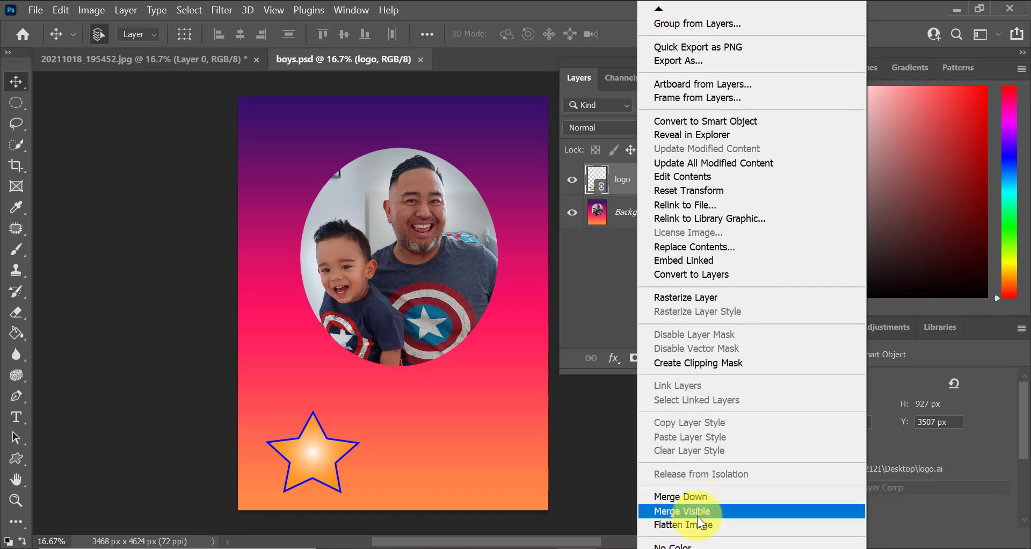
pyautogui.click(698, 514)
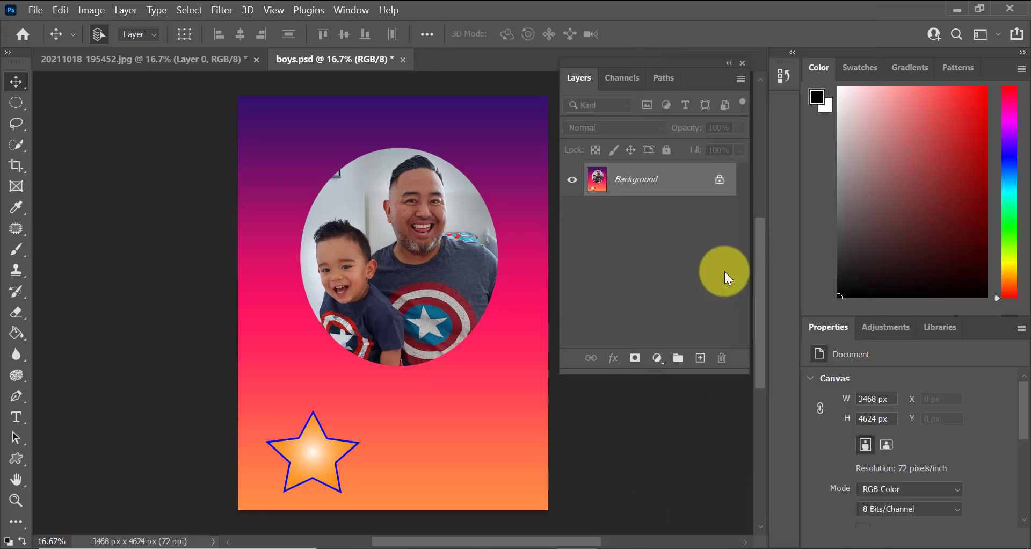
pyautogui.click(31, 7)
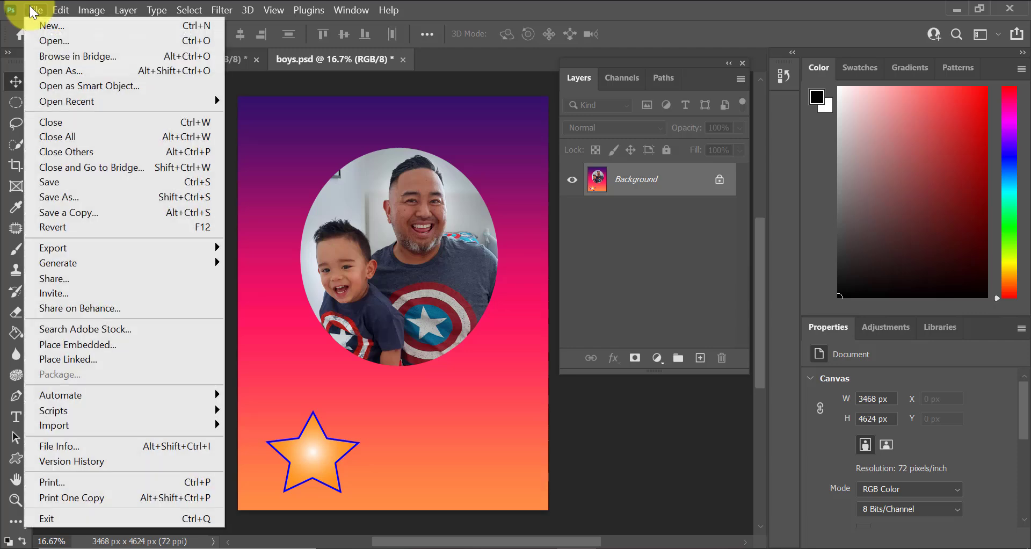
pyautogui.click(79, 182)
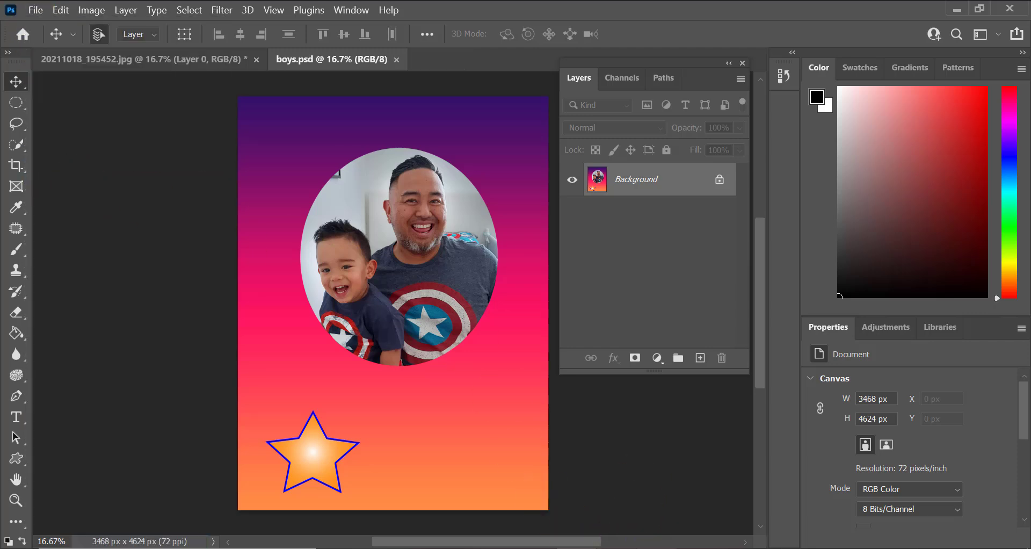
# Switch to InDesign and place boys.psd from the Desktop into the page's upper-right frame
pyautogui.click(564, 545)
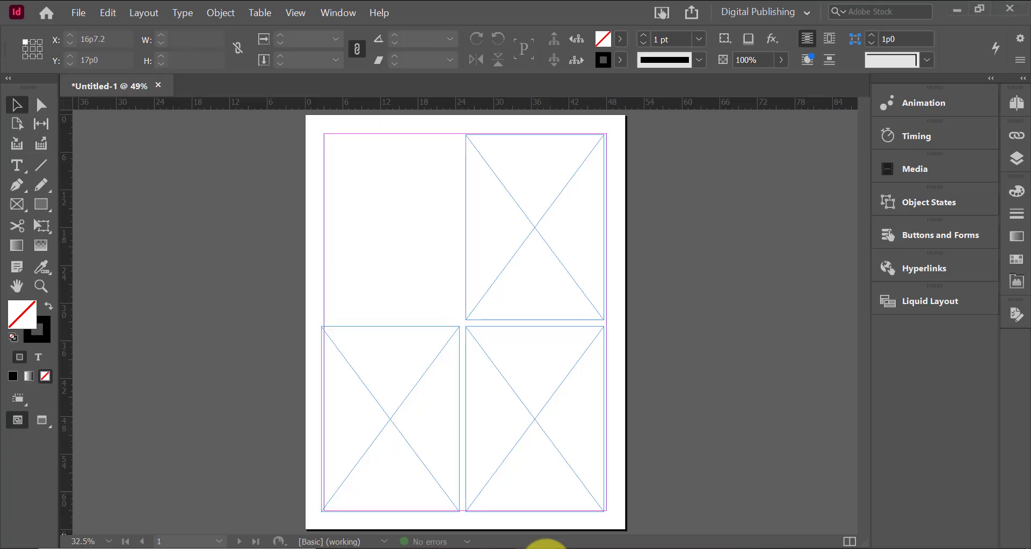
pyautogui.click(510, 246)
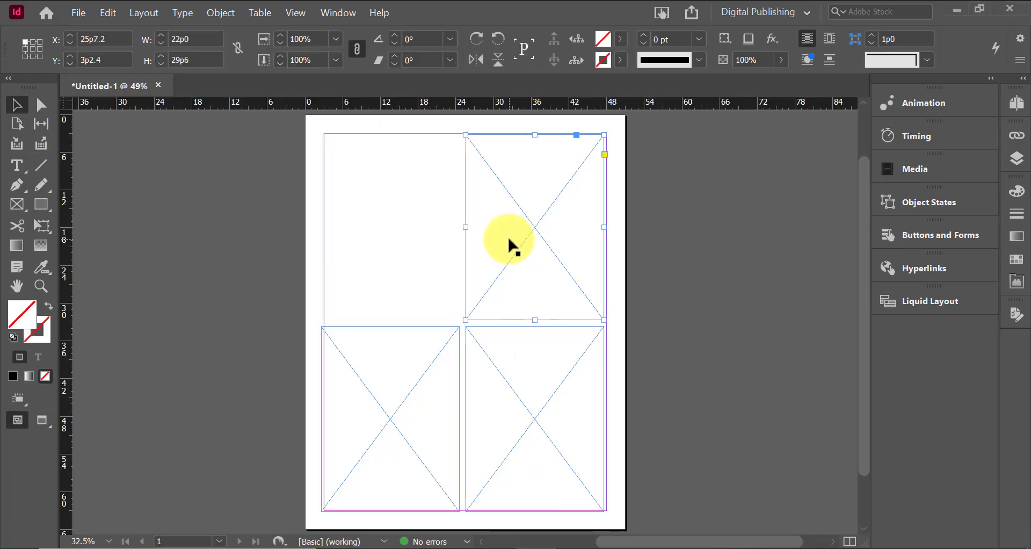
pyautogui.hotkey('ctrl', 'd')
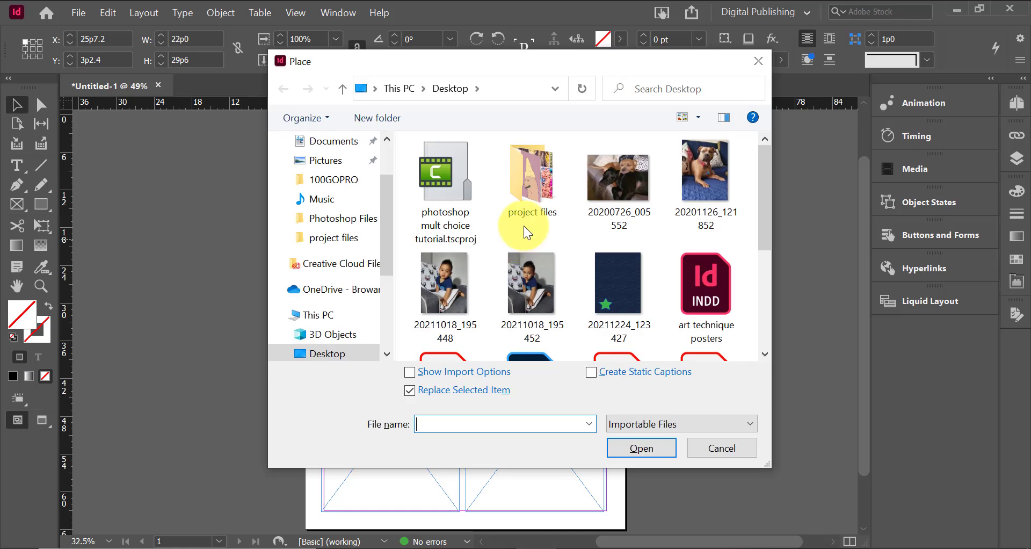
pyautogui.moveTo(765, 177); pyautogui.dragTo(767, 326)
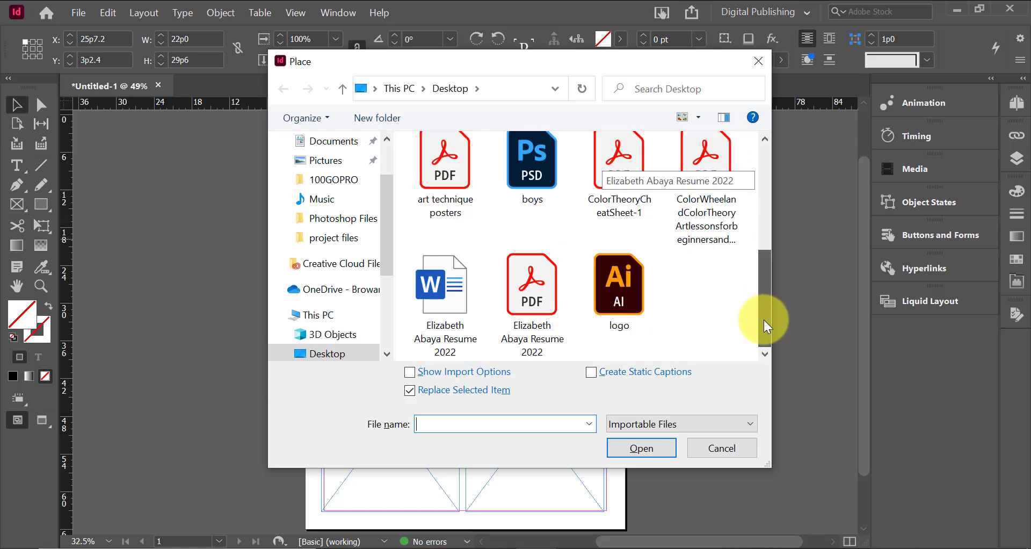
pyautogui.click(532, 164)
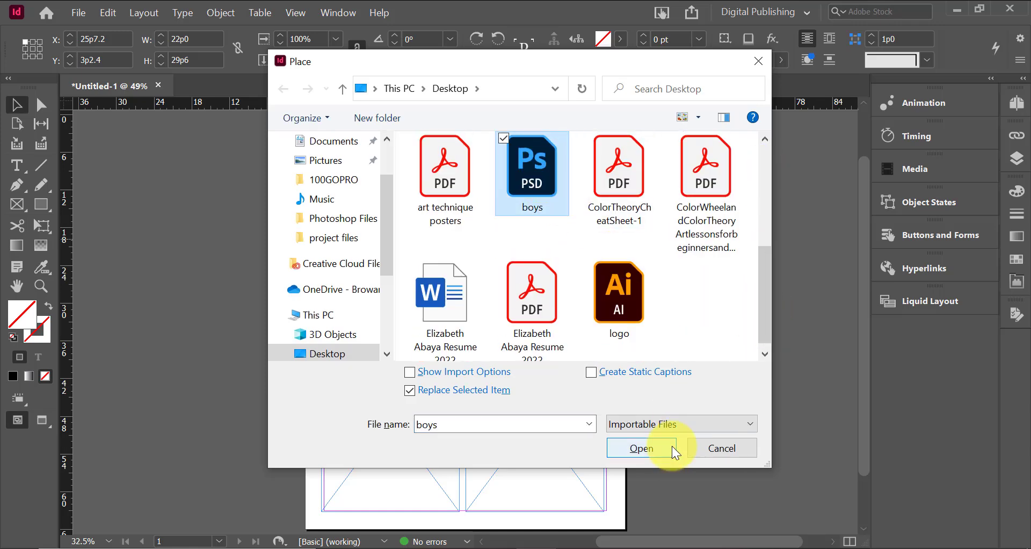
pyautogui.click(642, 448)
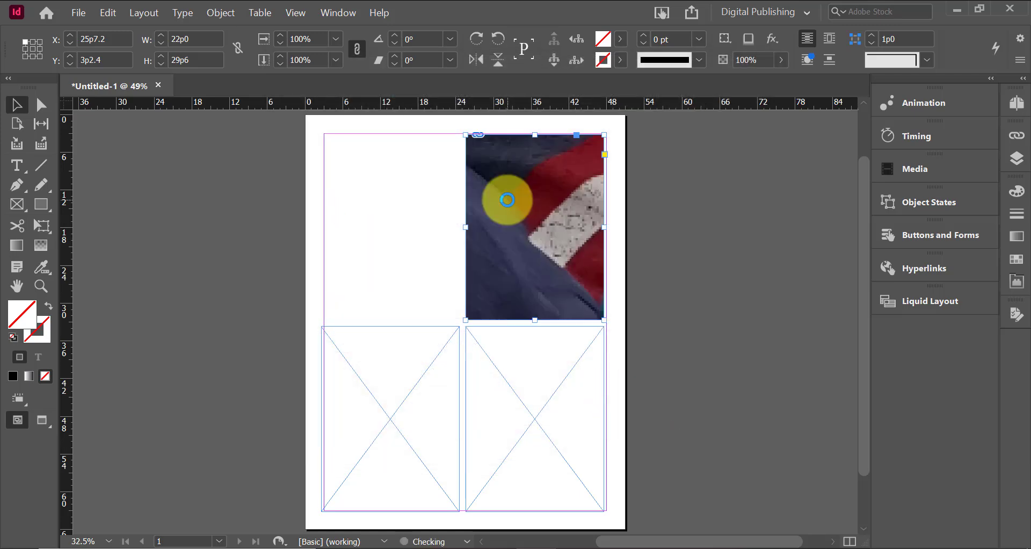
# Apply a fitting option so the whole placed boys image fits inside its frame
pyautogui.rightClick(503, 196)
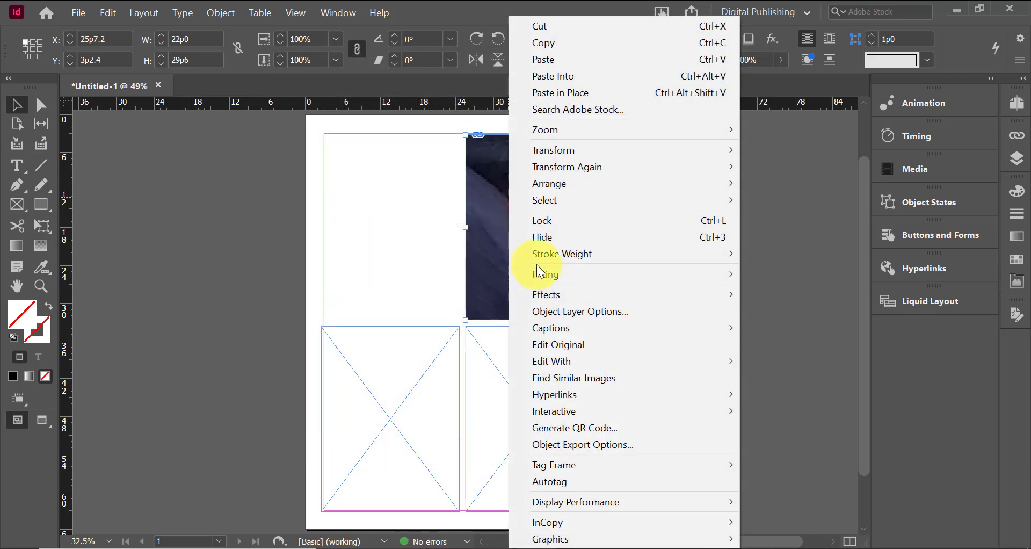
pyautogui.moveTo(542, 274)
pyautogui.click(723, 274)
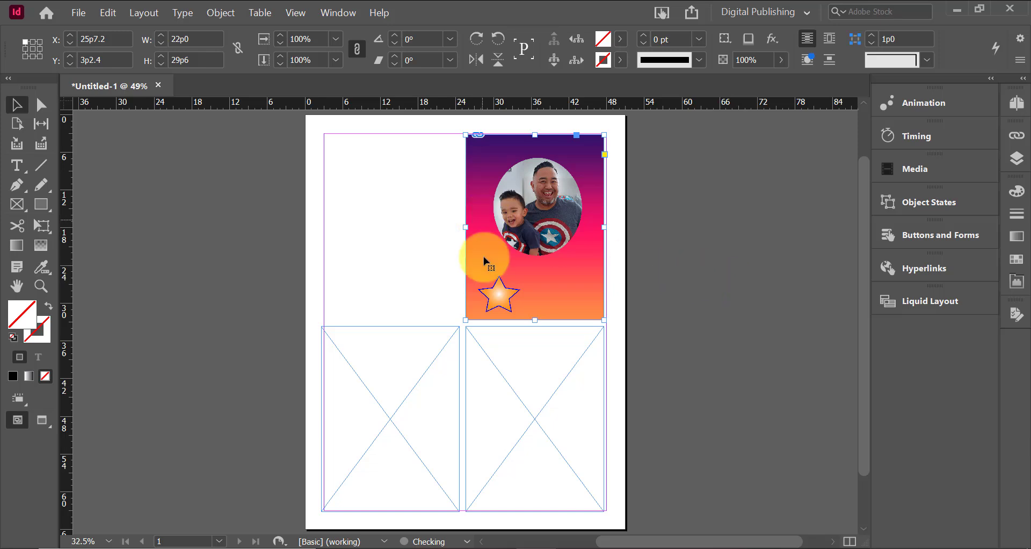